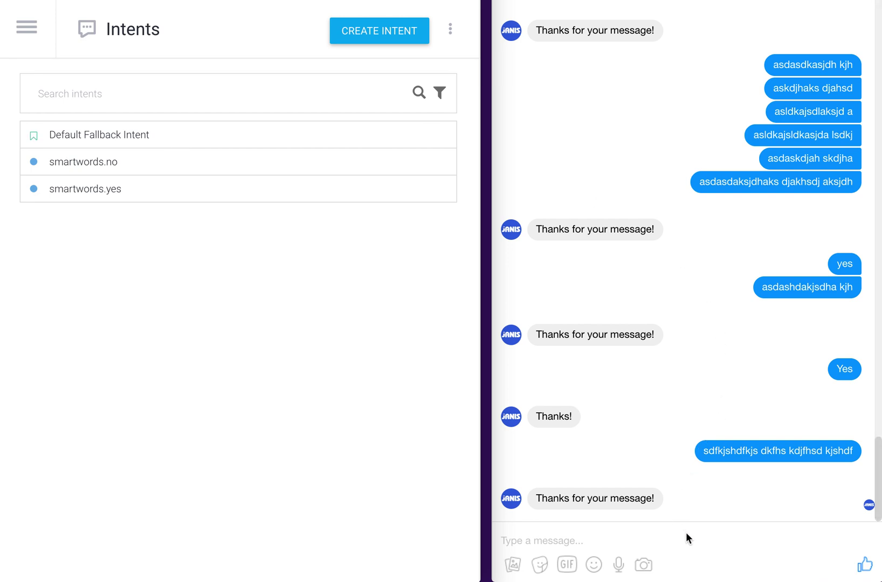
Send the bot the nonsense message "sfksjhdf ksjdhf skjdhfs kdjfh" and check the Default Fallback Intent's text response against its reply.
{"action": "type", "text": "sfksjhdf ksjdhf skjdhfs kdjfh"}
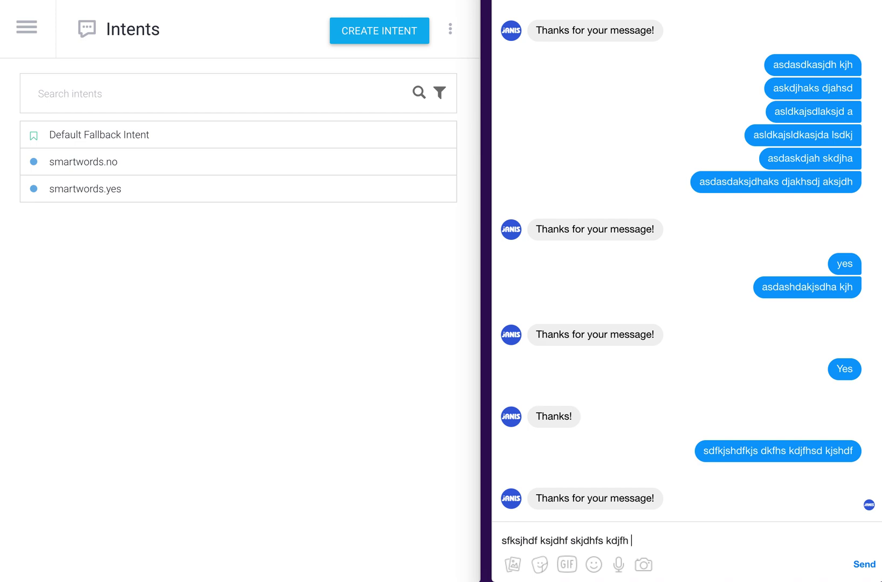
{"action": "key", "text": "Return"}
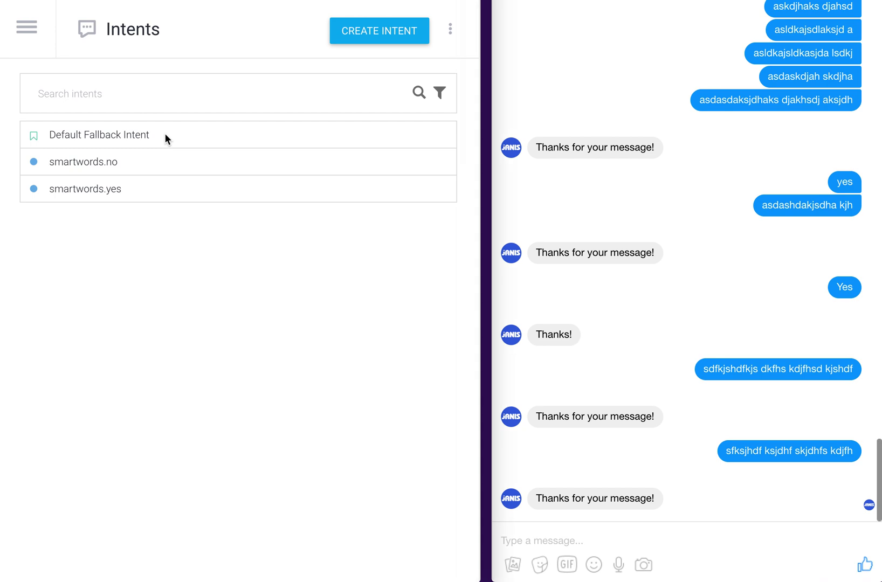
{"action": "left_click", "coordinate": [189, 138]}
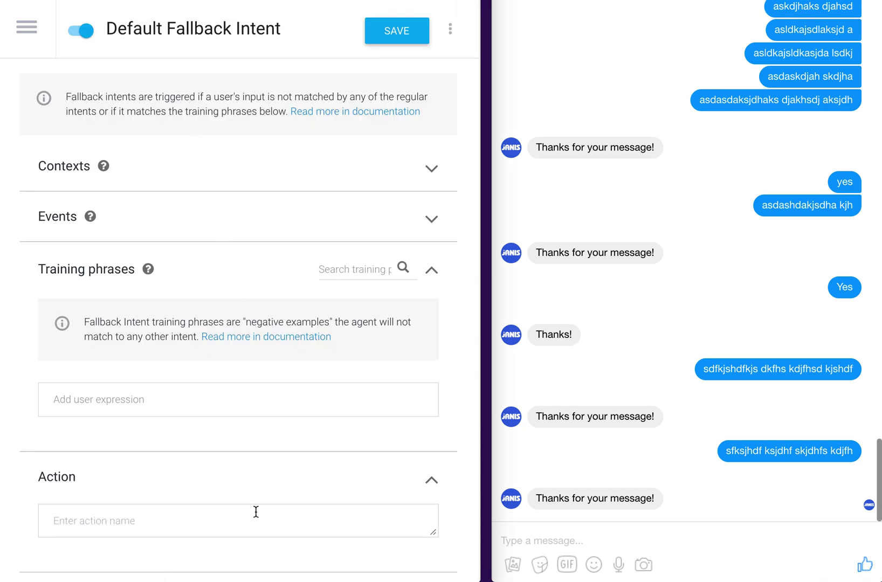
{"action": "scroll", "coordinate": [256, 512], "scroll_direction": "down", "scroll_amount": 6}
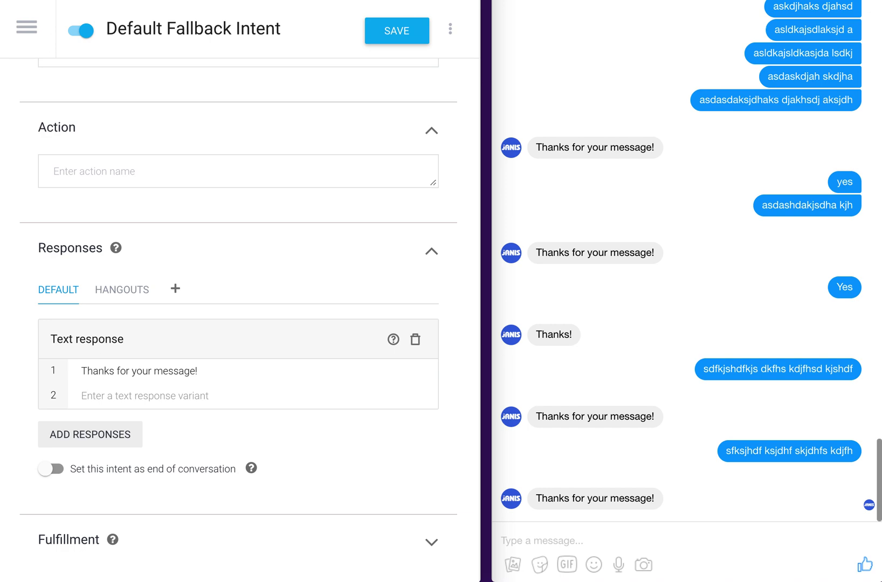
{"action": "key", "text": "alt+Left"}
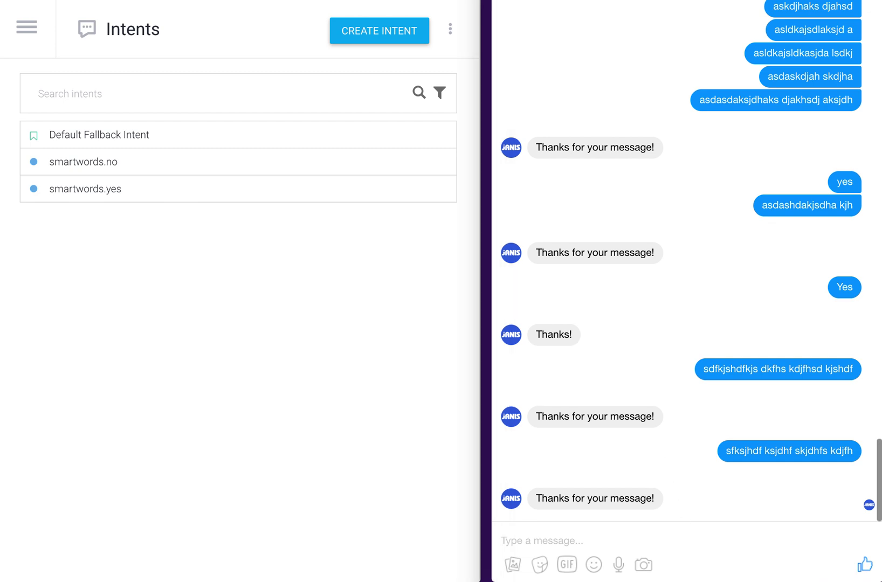
Send the bot two more unmatched messages, "sdfksjdfhks djfh" and "sdfjshkdjf sjkdfhs df".
{"action": "type", "text": "sdfksjdfhks djfh"}
{"action": "key", "text": "Return"}
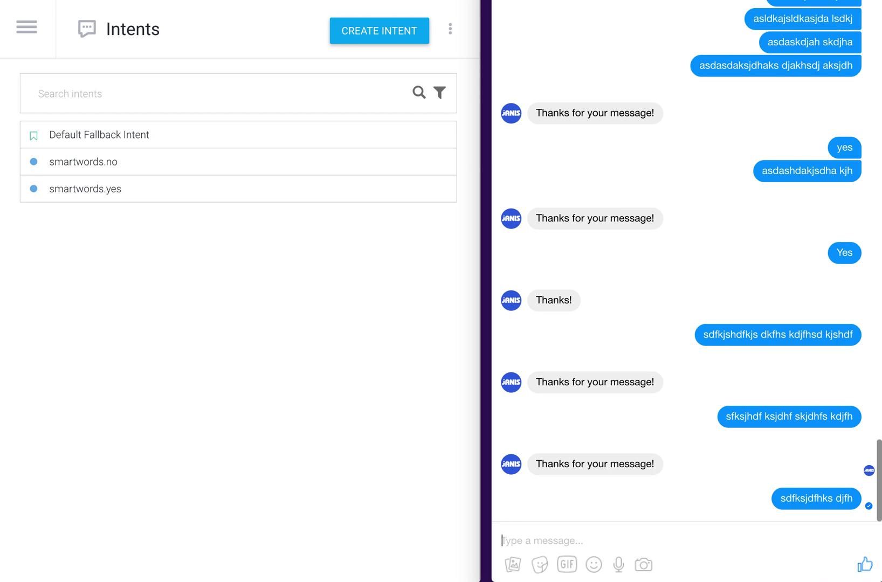
{"action": "type", "text": "sdfjshkdjf sjkdfhs df"}
{"action": "key", "text": "Return"}
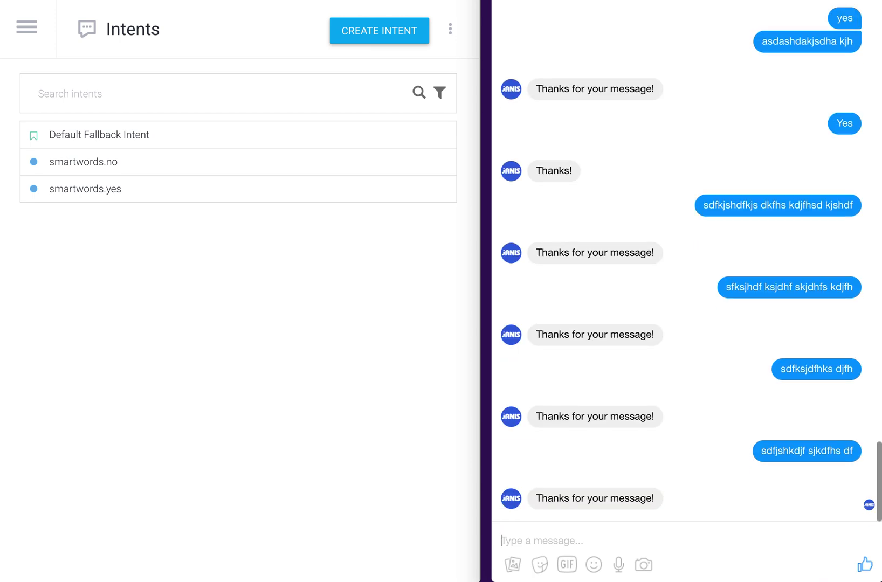
Add a follow-up intent of type fallback to the Default Fallback Intent.
{"action": "left_click", "coordinate": [242, 351]}
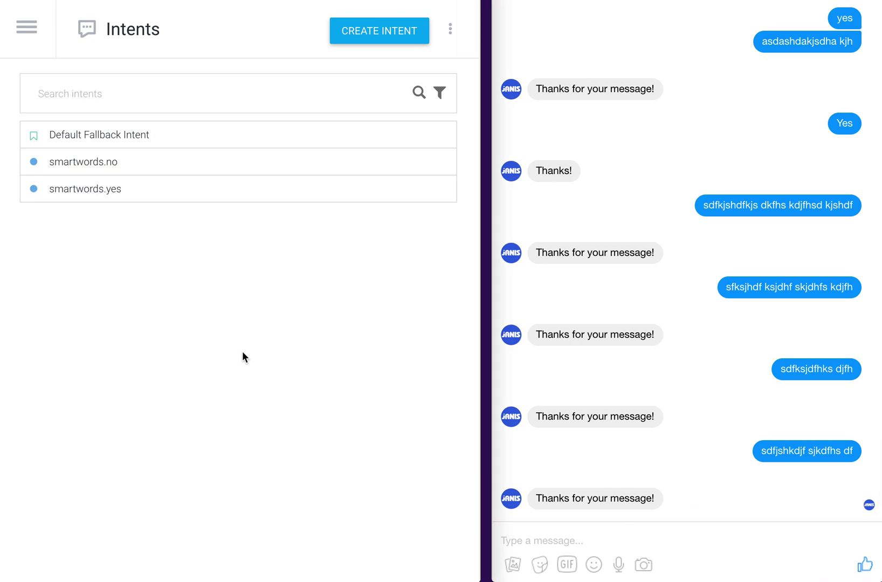
{"action": "mouse_move", "coordinate": [137, 139]}
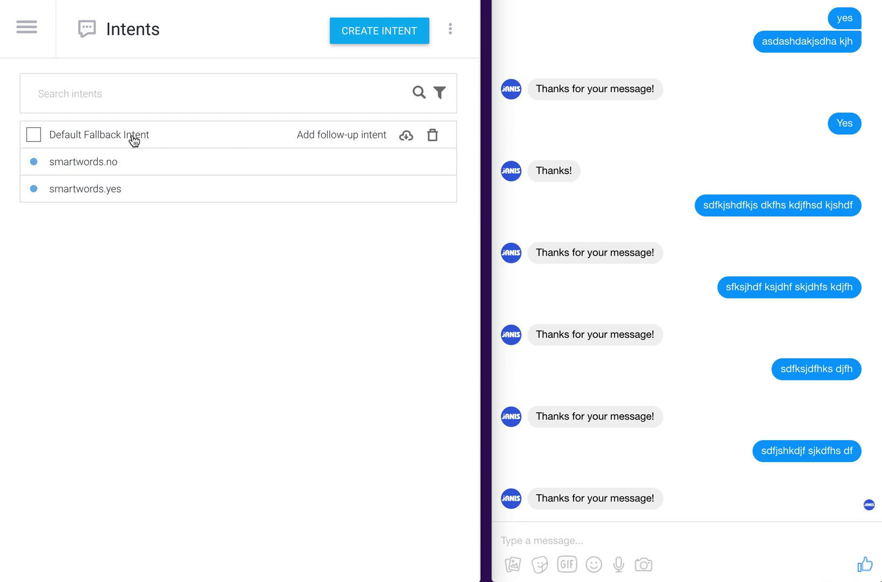
{"action": "left_click", "coordinate": [336, 141]}
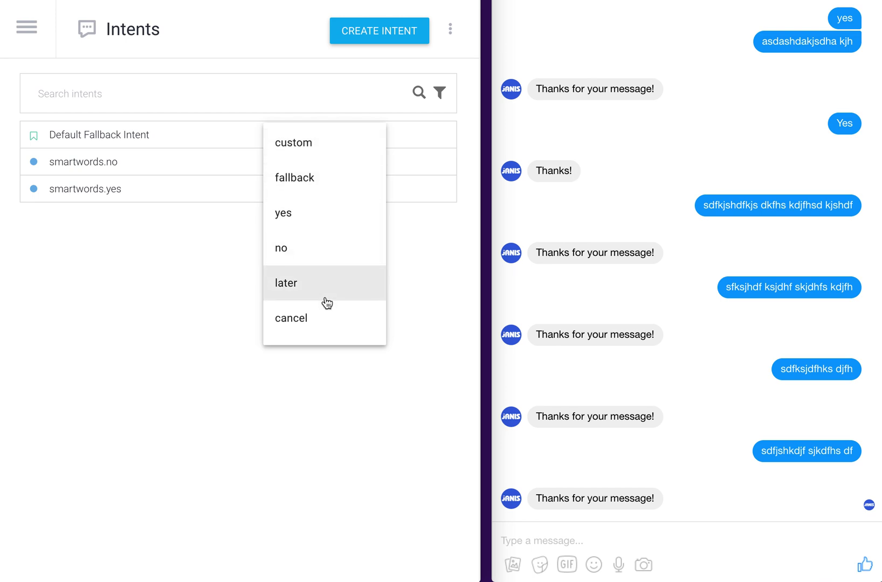
{"action": "scroll", "coordinate": [327, 302], "scroll_direction": "down", "scroll_amount": 3}
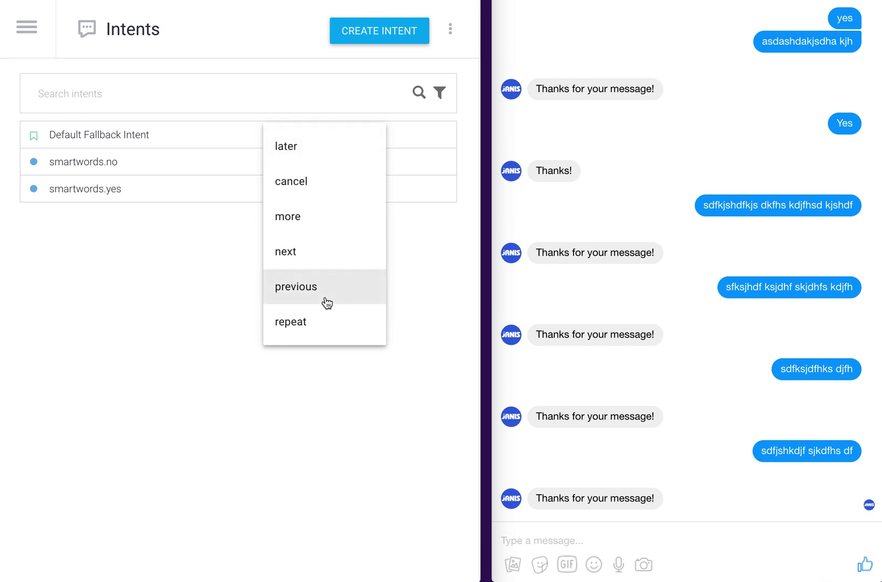
{"action": "scroll", "coordinate": [327, 302], "scroll_direction": "up", "scroll_amount": 3}
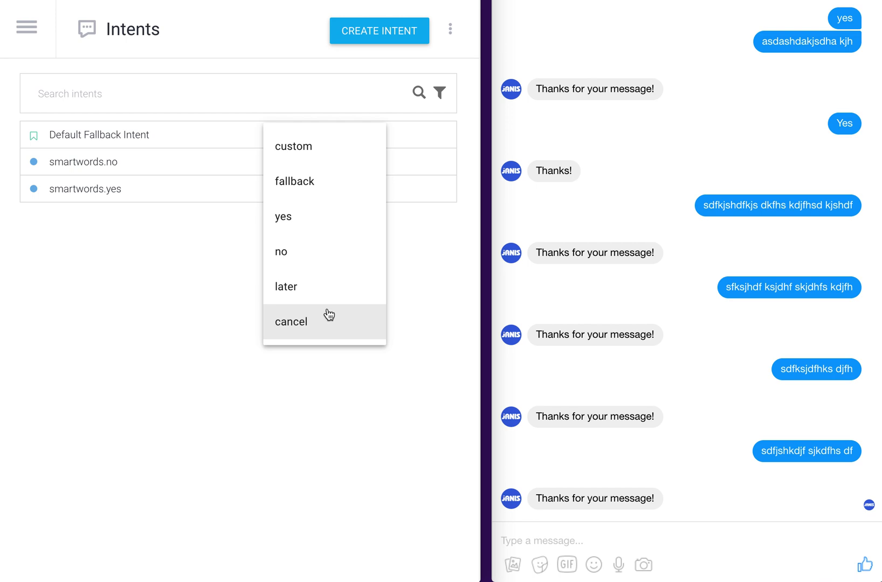
{"action": "left_click", "coordinate": [305, 183]}
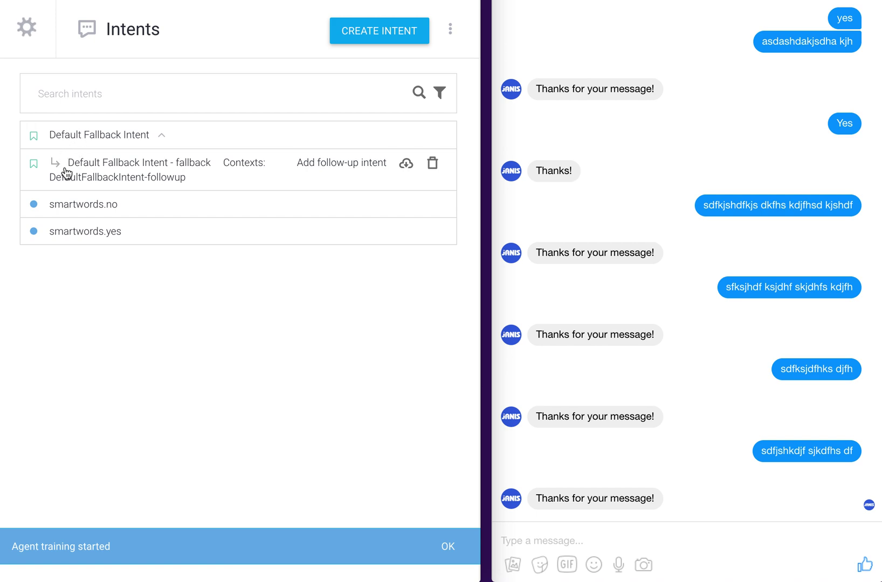
Examine the output context of the Default Fallback Intent and the input context of its fallback follow-up intent.
{"action": "left_click", "coordinate": [95, 141]}
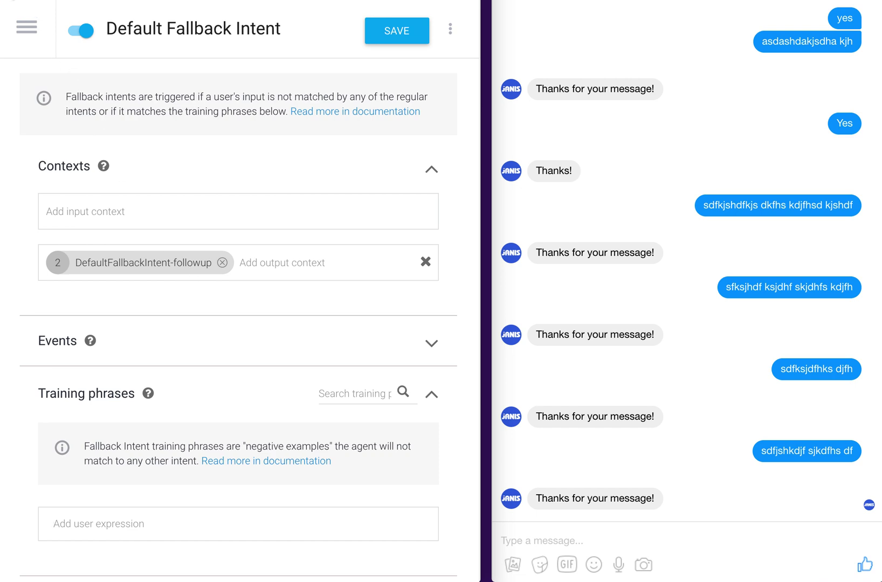
{"action": "left_click", "coordinate": [21, 0]}
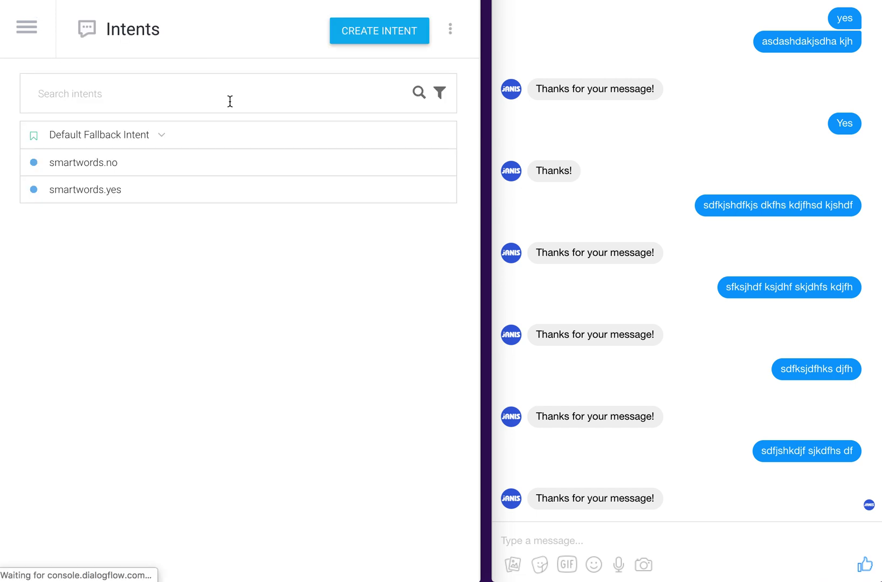
{"action": "left_click", "coordinate": [162, 136]}
{"action": "left_click", "coordinate": [154, 174]}
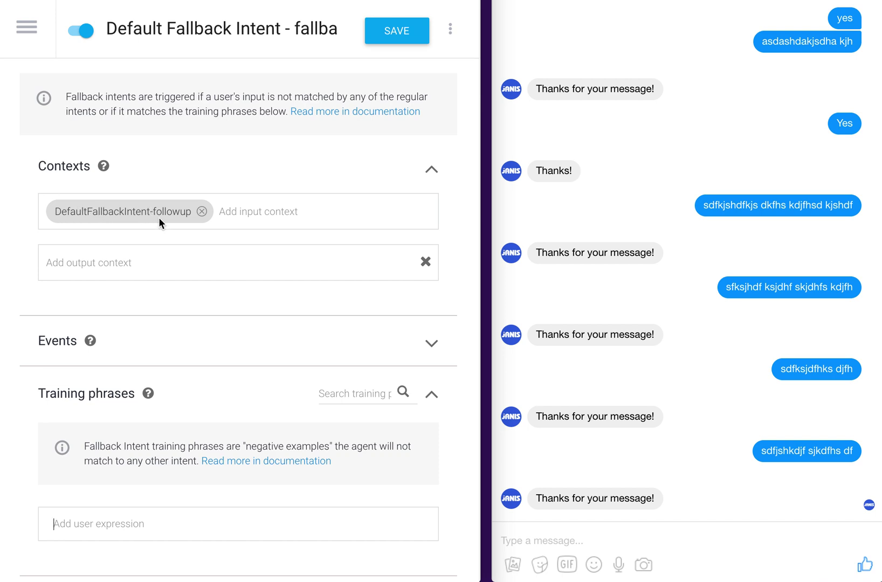
{"action": "left_click", "coordinate": [36, 1]}
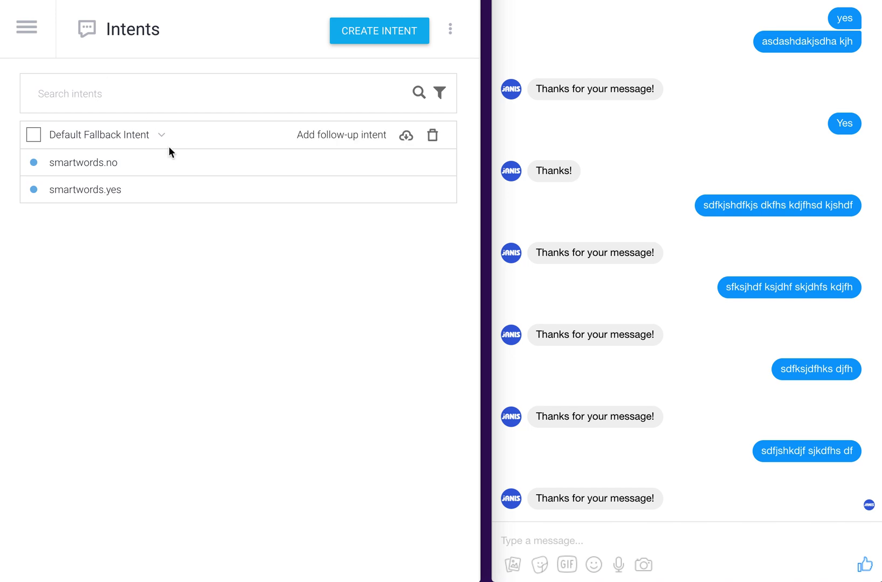
{"action": "left_click", "coordinate": [162, 135]}
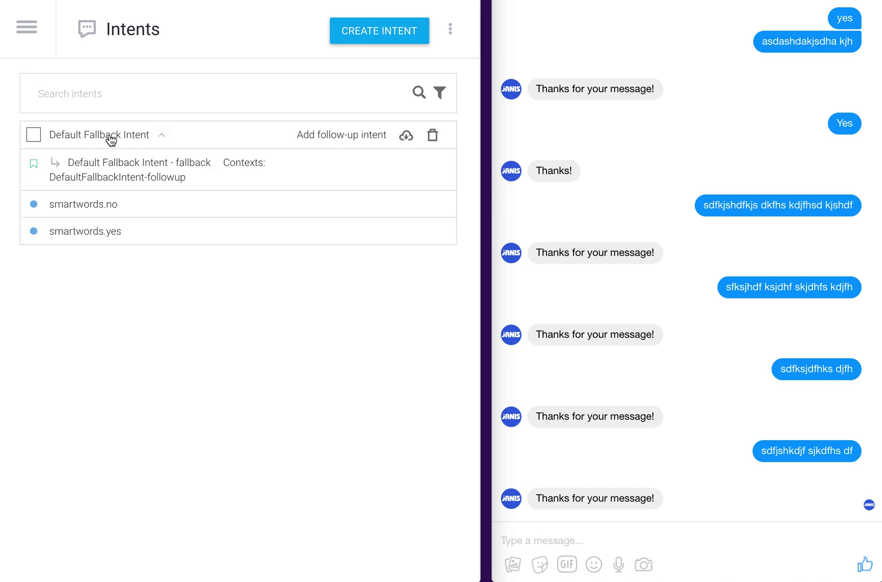
{"action": "left_click", "coordinate": [88, 136]}
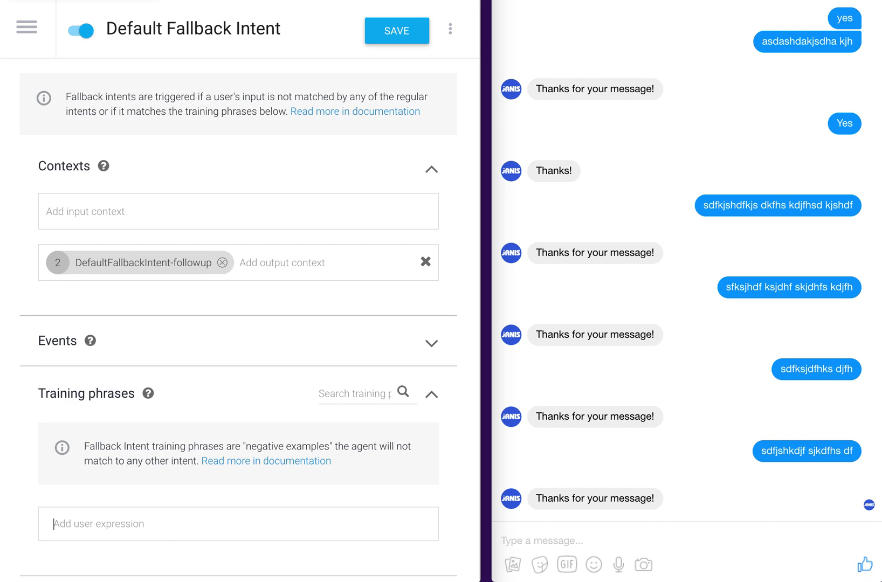
{"action": "key", "text": "super+bracketleft"}
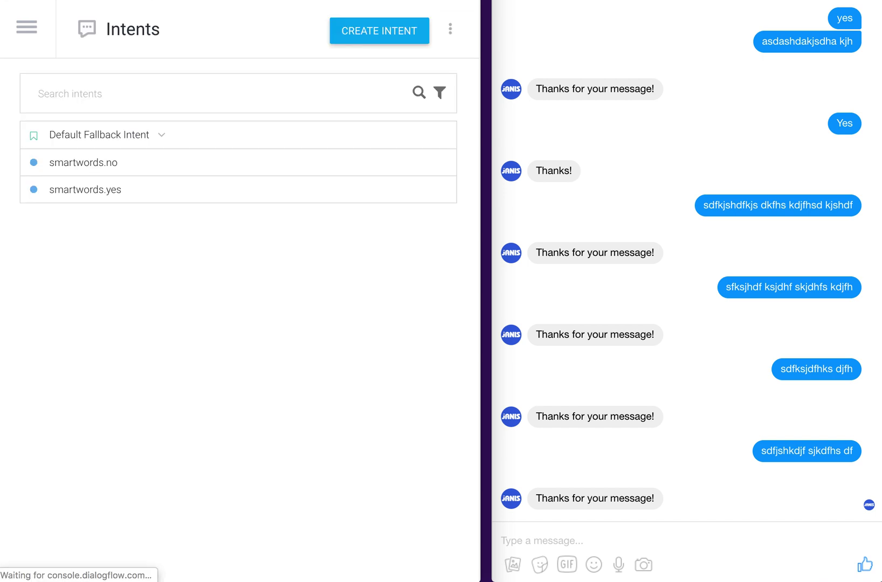
Expand the Default Fallback Intent in the intents list and send the bot "sdfsdfsdfsdfsdfsdkjh" and "sdfsdfsdfshdkfjhskdjfh".
{"action": "left_click", "coordinate": [161, 135]}
{"action": "left_click", "coordinate": [693, 536]}
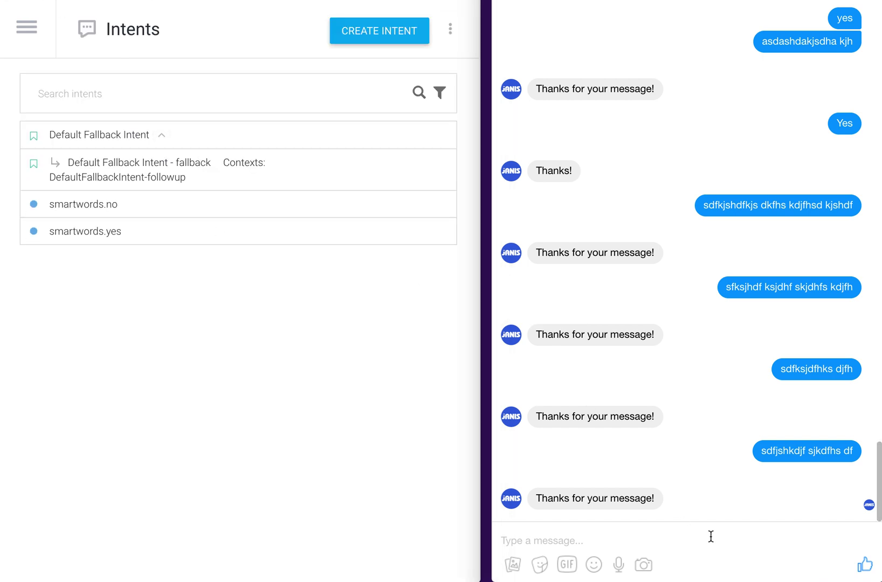
{"action": "type", "text": "sdfsdfsdfsdfsdfsdkjh"}
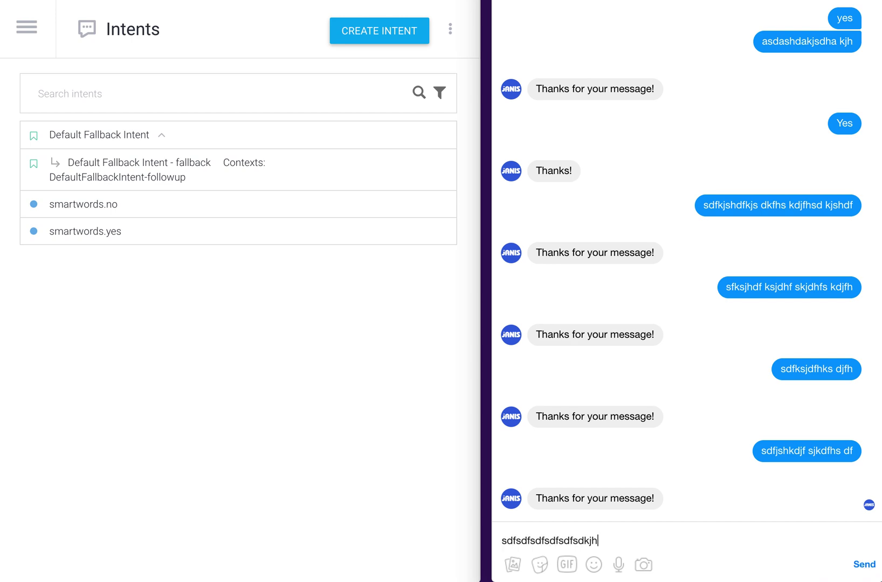
{"action": "key", "text": "Return"}
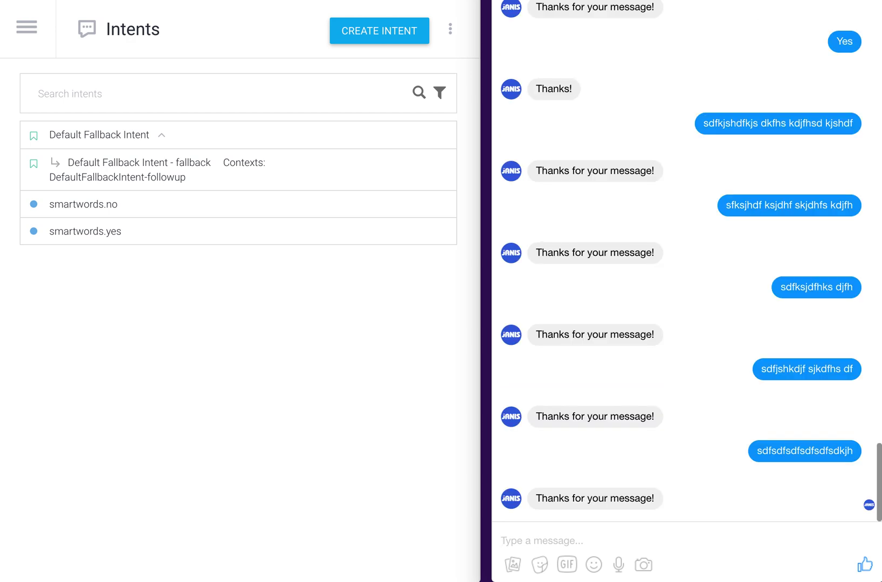
{"action": "type", "text": "sdfsdfsdfshdkfjhskdjfh"}
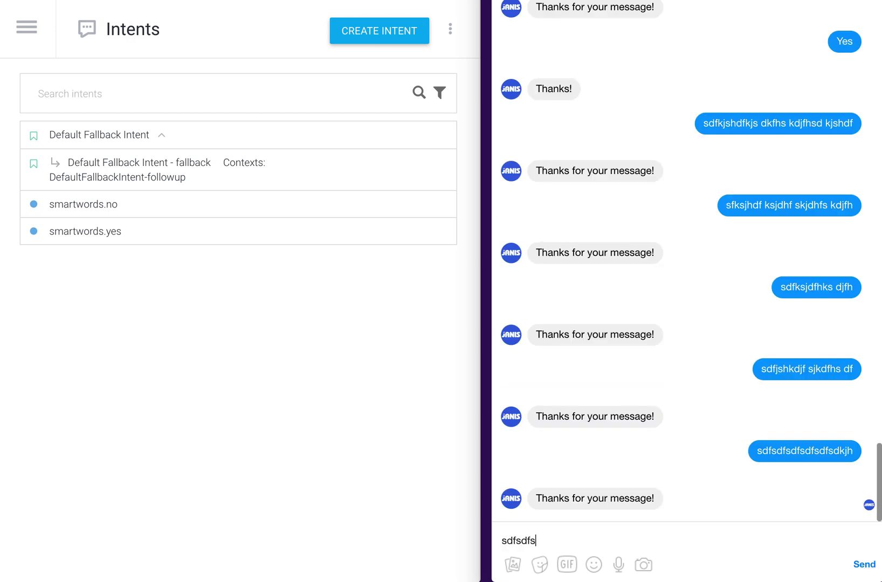
{"action": "key", "text": "Return"}
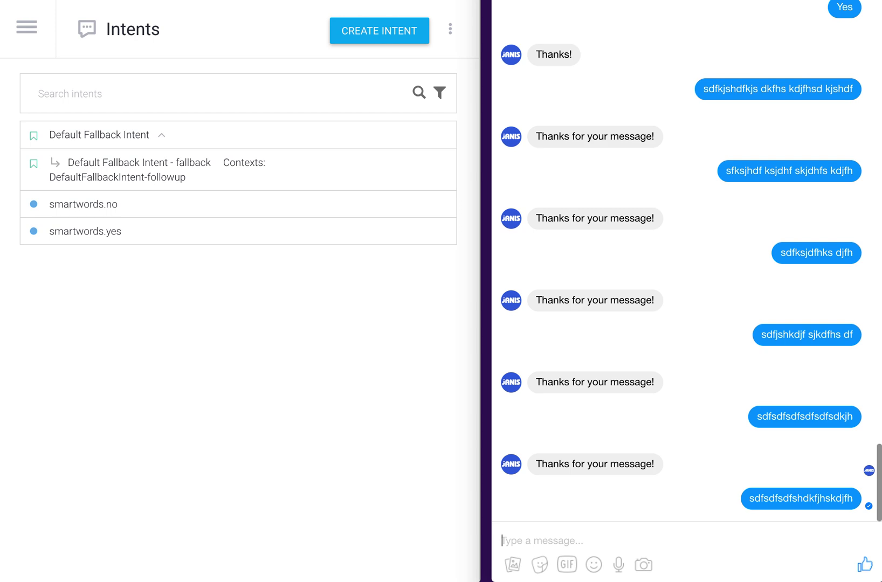
Send the bot another unmatched message, "sdfsdfsdfsdfsdf", with the intents list still open.
{"action": "left_click", "coordinate": [256, 349]}
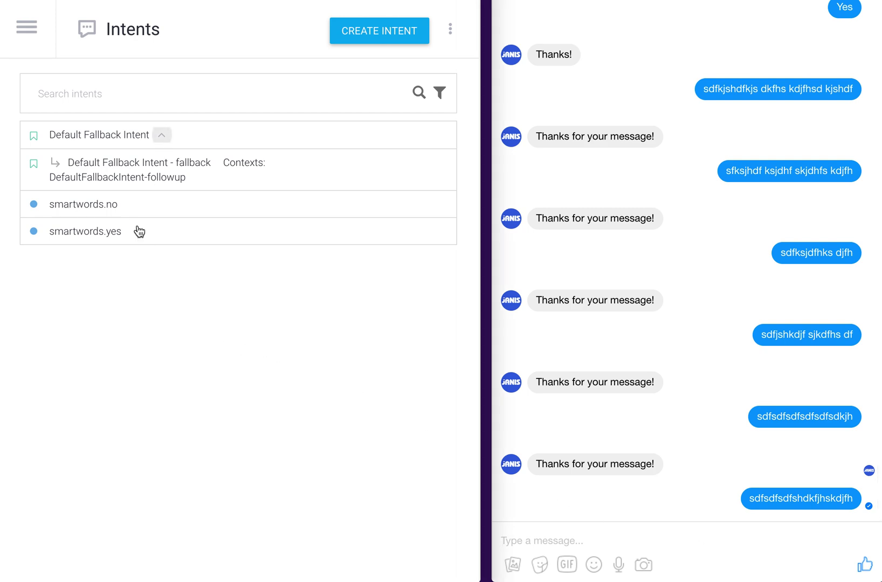
{"action": "left_click", "coordinate": [658, 534]}
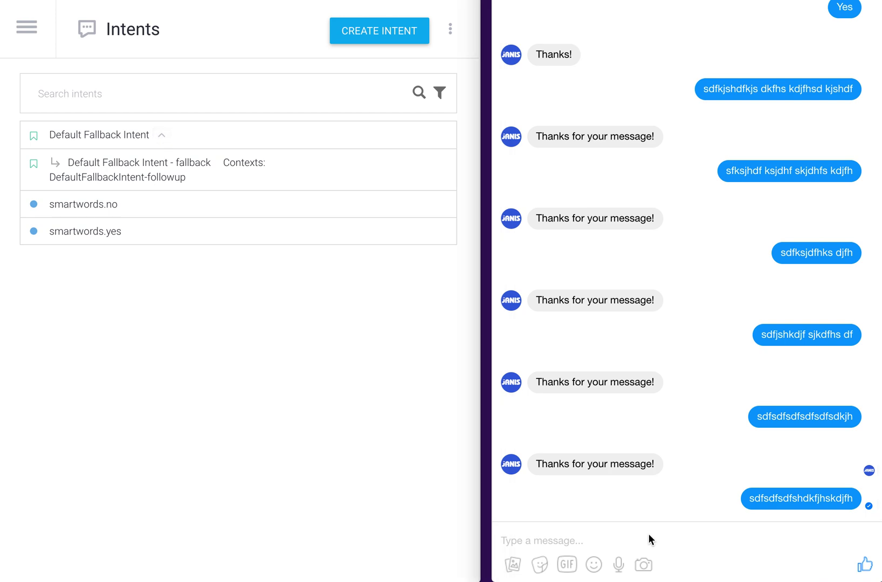
{"action": "type", "text": "sdfsdfsdfsdfsdf"}
{"action": "key", "text": "Return"}
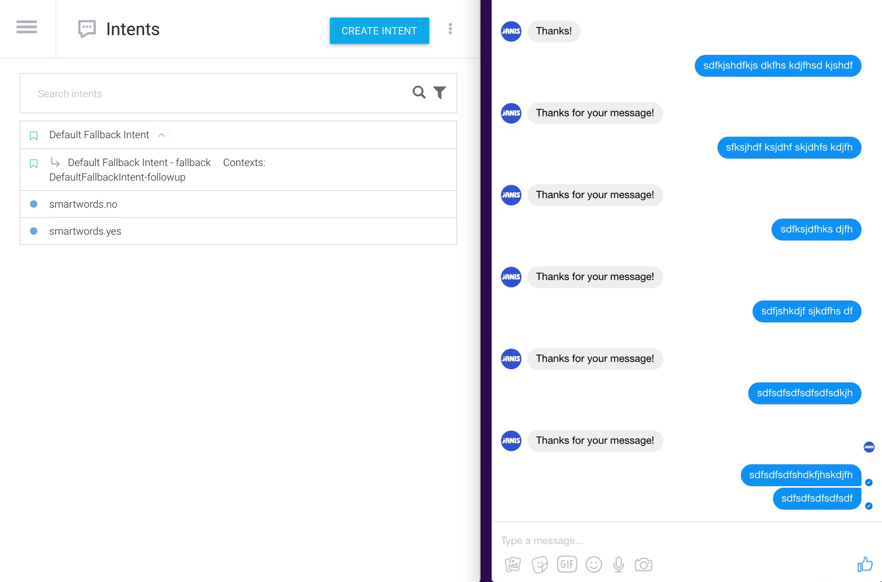
Open the Default Fallback Intent to view its output context lifespan, and send the bot "sdfsdfsdfsdfsdf" and "dfsdfsdfsdf".
{"action": "left_click", "coordinate": [215, 347]}
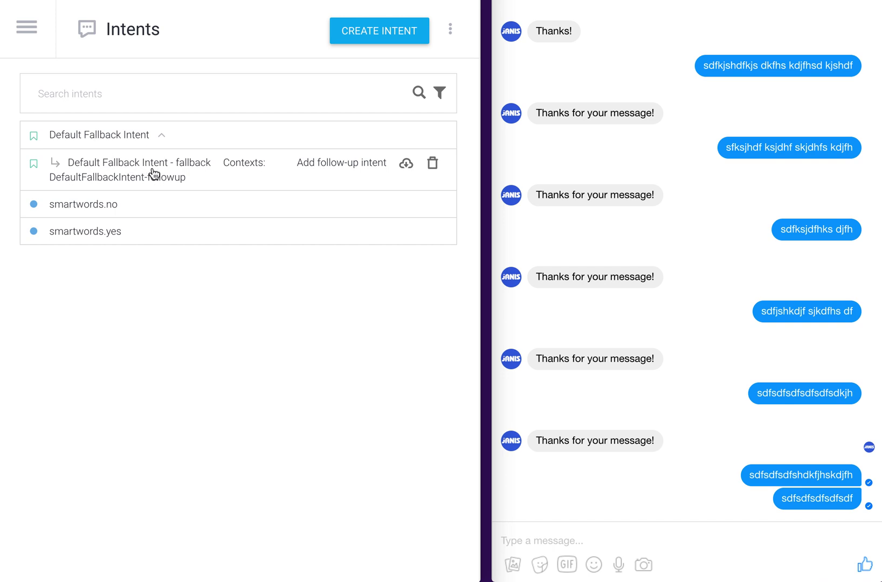
{"action": "left_click", "coordinate": [109, 140]}
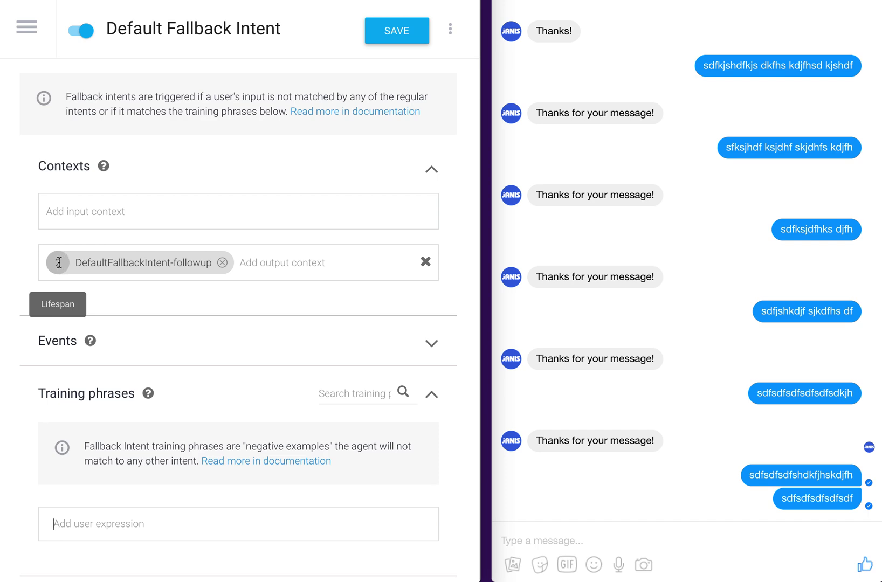
{"action": "left_click", "coordinate": [638, 536]}
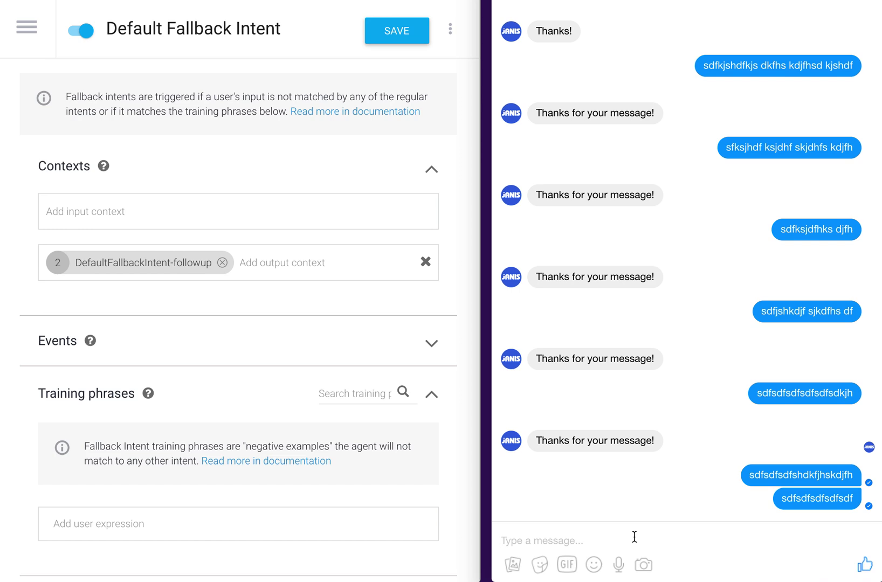
{"action": "type", "text": "sdfsdfsdfsdfsdf"}
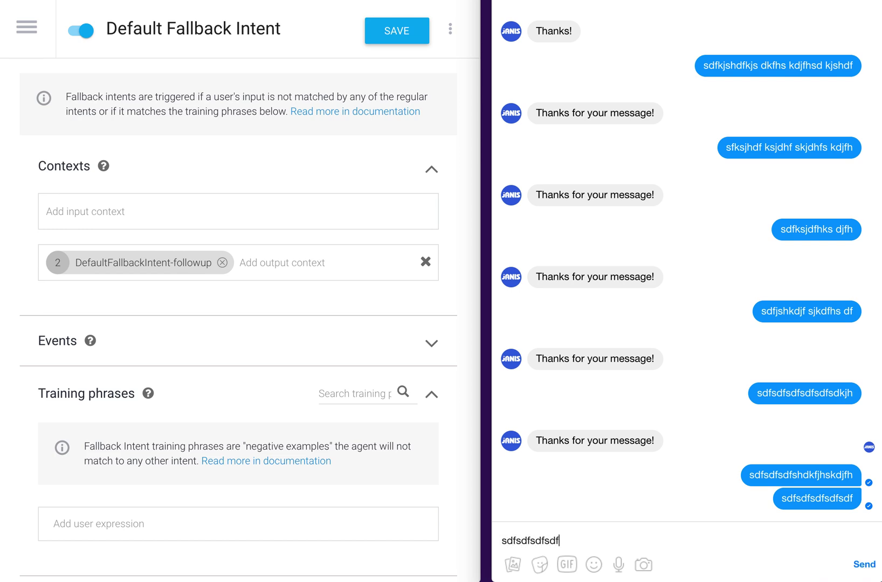
{"action": "key", "text": "Return"}
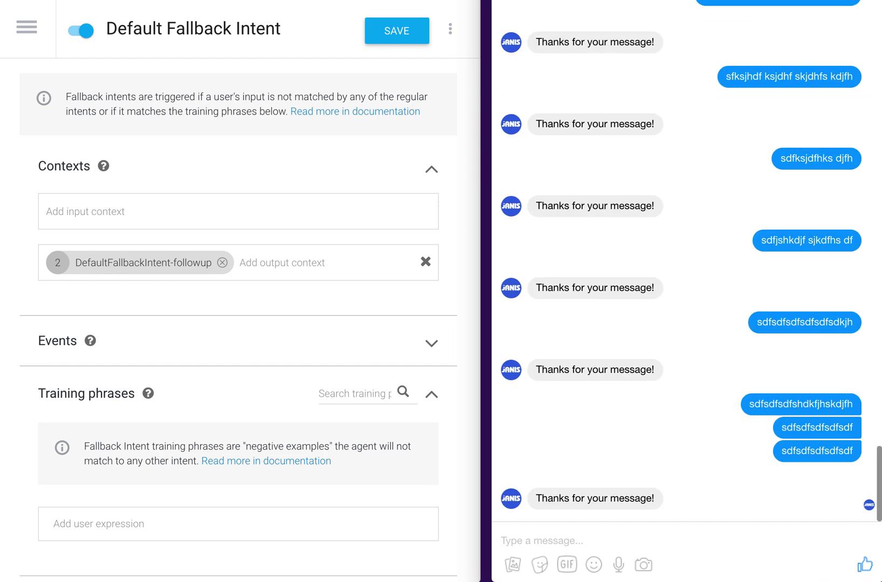
{"action": "type", "text": "dfsdfsdfsdf"}
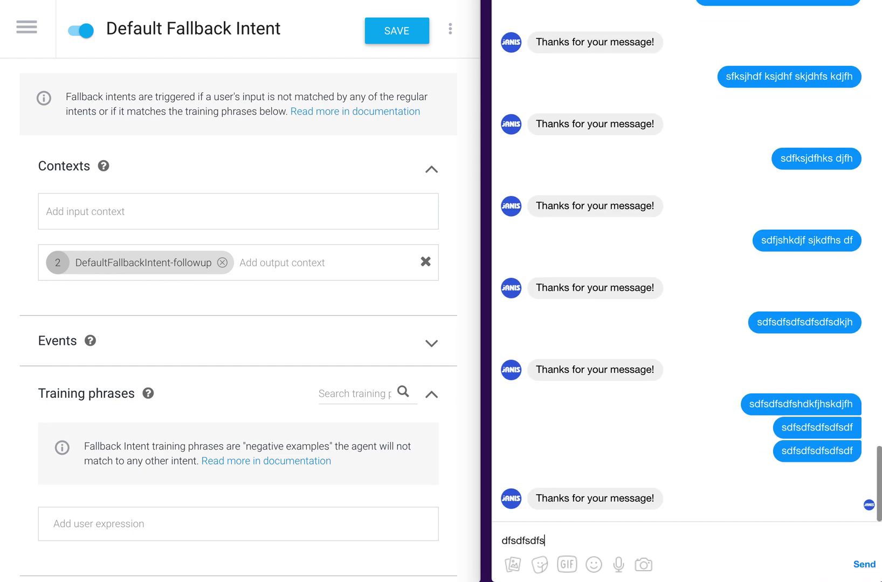
{"action": "key", "text": "Return"}
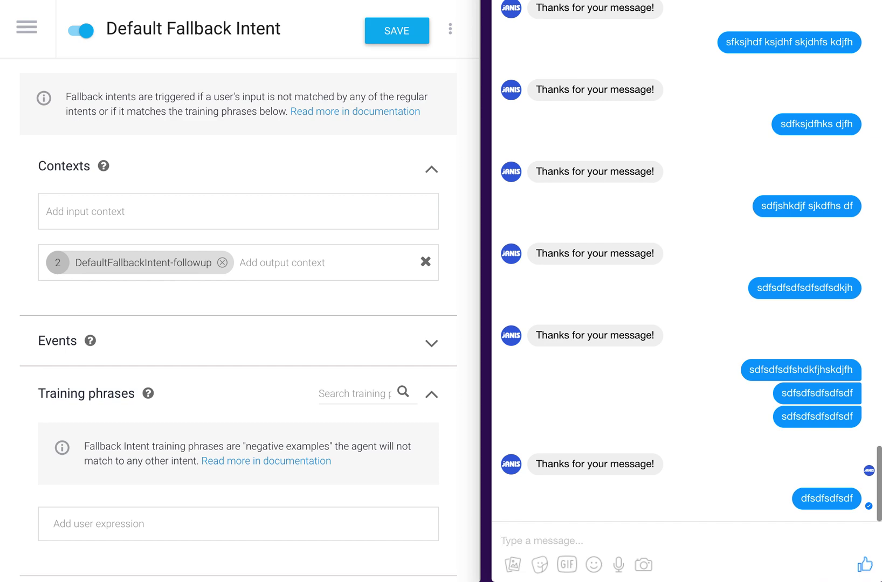
Send the bot one more "sdfsdfsdfsdfsdf" message while the Default Fallback Intent is open.
{"action": "type", "text": "sdfsdfsdfsdfsdf"}
{"action": "key", "text": "Return"}
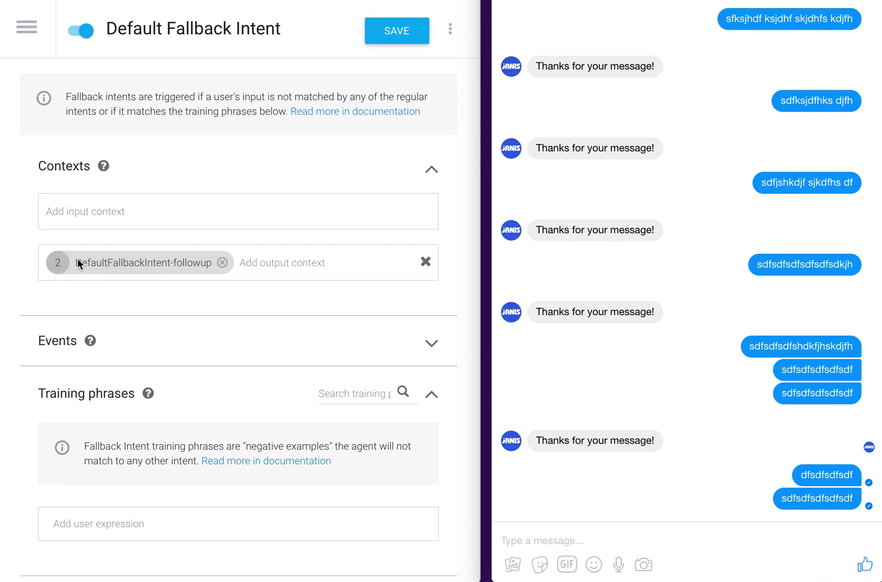
Set the lifespan of the DefaultFallbackIntent-followup output context to 10 and save the intent.
{"action": "left_click", "coordinate": [58, 263]}
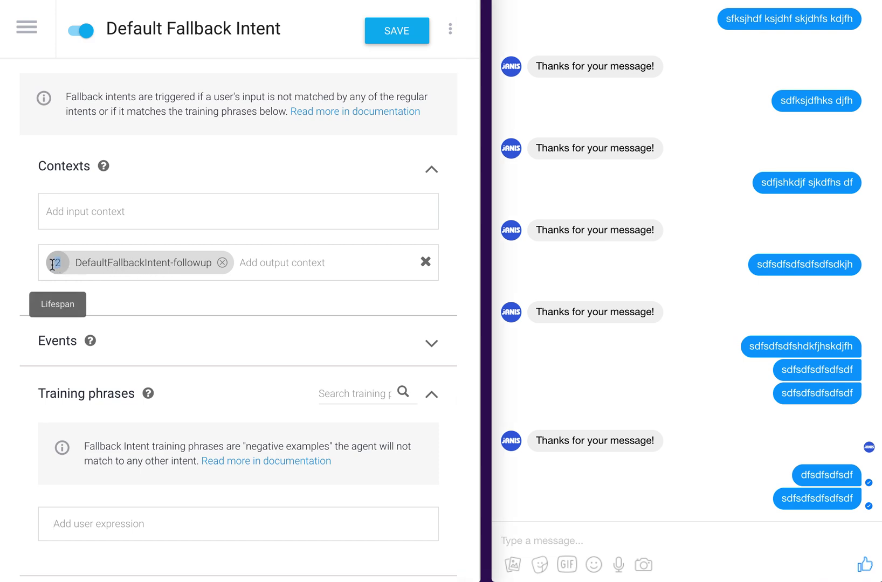
{"action": "type", "text": "10"}
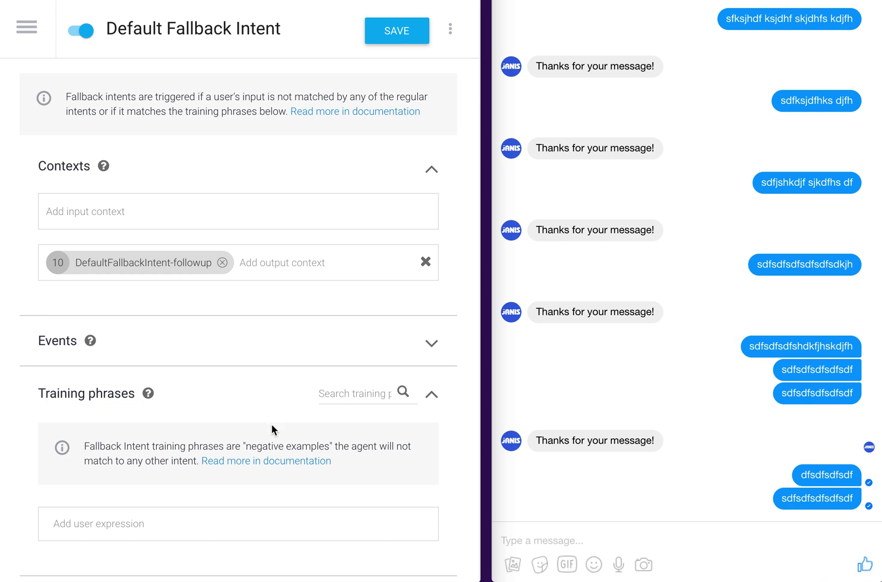
{"action": "left_click", "coordinate": [397, 30]}
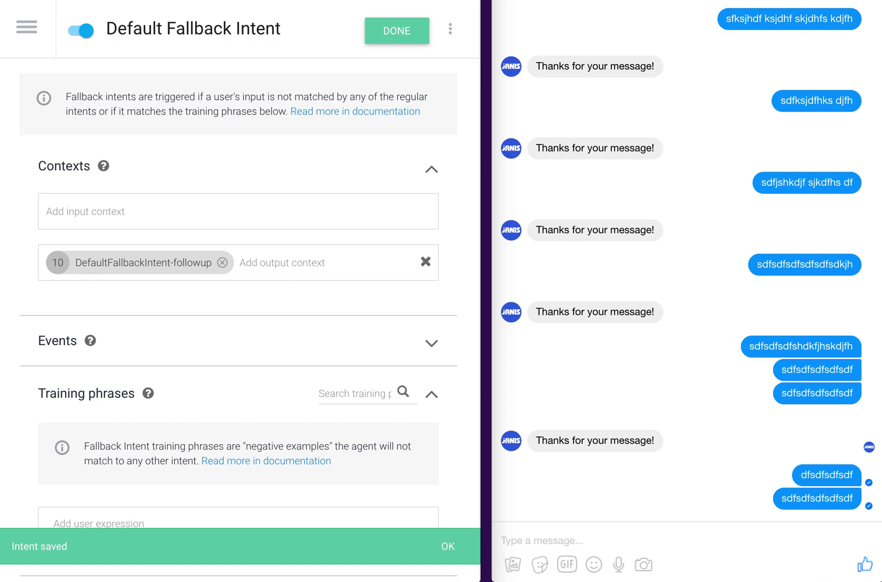
Examine the input context and text response of the Default Fallback Intent - fallback follow-up intent, and return to the intents list.
{"action": "left_click", "coordinate": [38, 0]}
{"action": "left_click", "coordinate": [164, 135]}
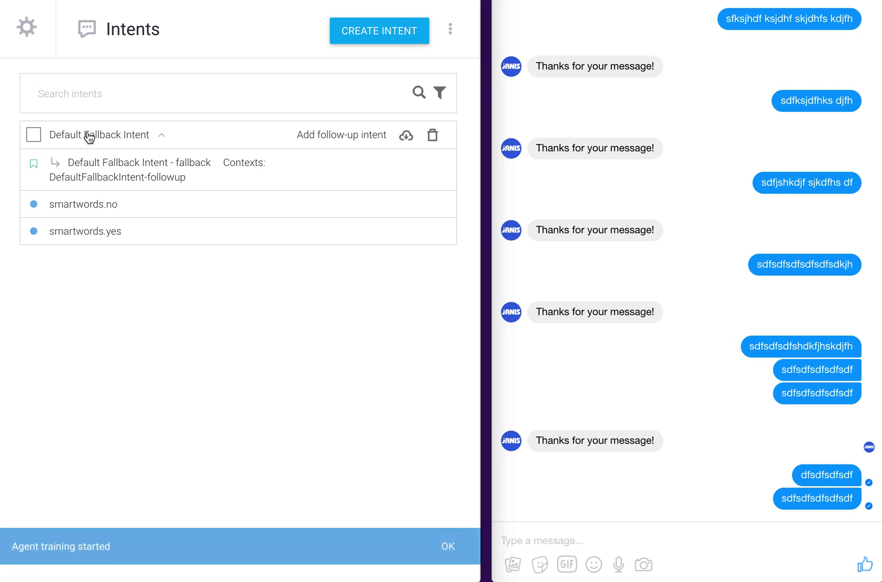
{"action": "left_click", "coordinate": [130, 172]}
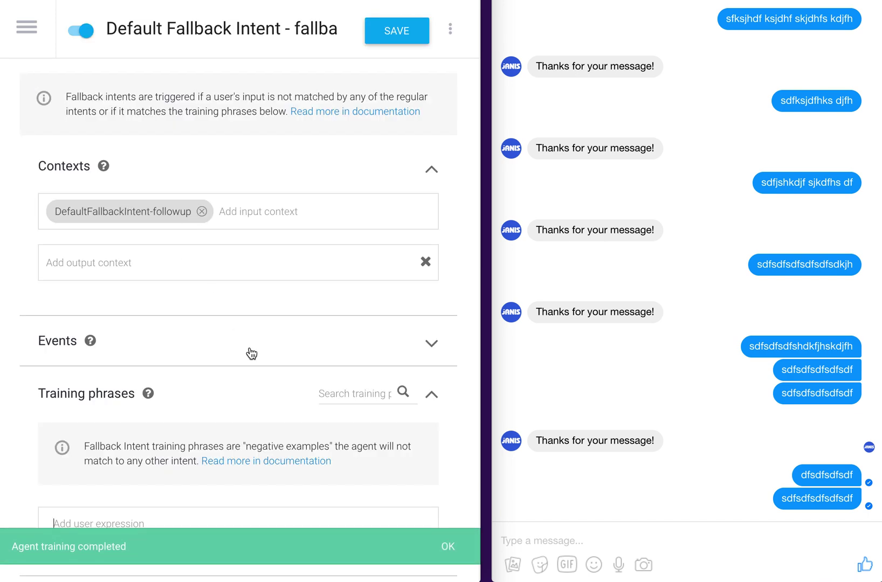
{"action": "scroll", "coordinate": [251, 353], "scroll_direction": "down", "scroll_amount": 8}
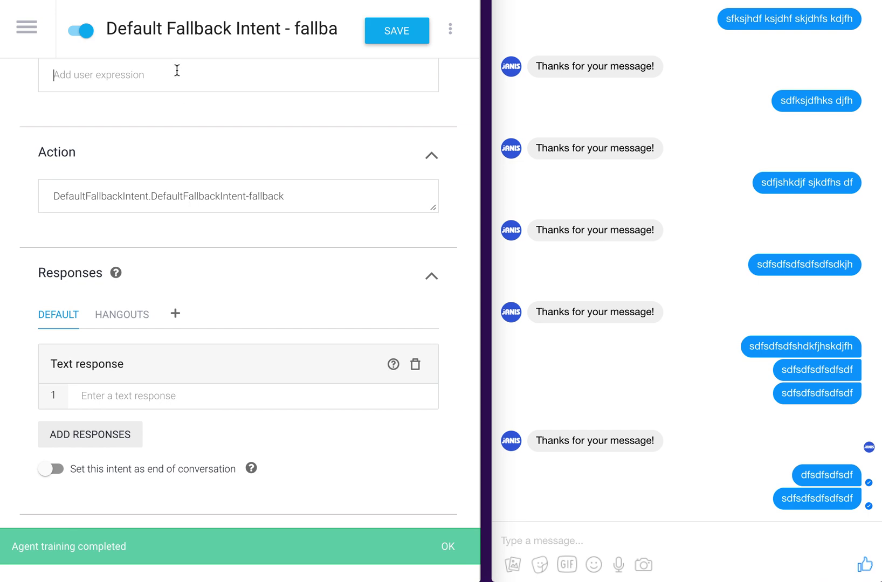
{"action": "key", "text": "alt+Left"}
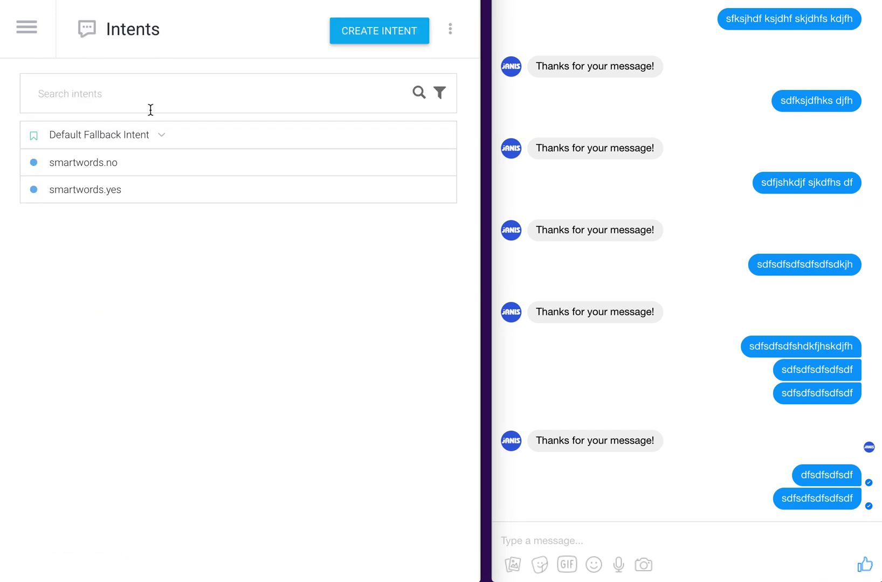
Open the Default Fallback Intent and send the bot the unmatched message "sdfsdfsdf".
{"action": "left_click", "coordinate": [102, 141]}
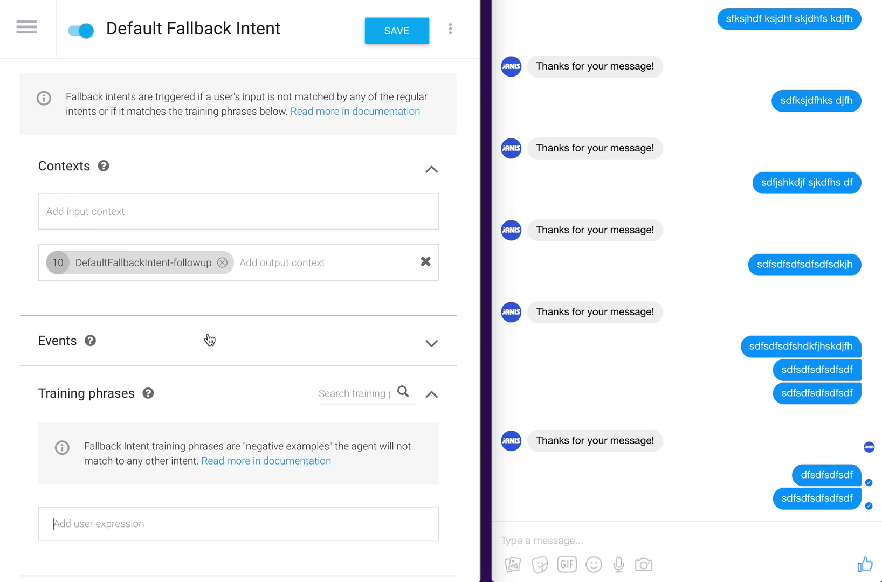
{"action": "left_click", "coordinate": [669, 543]}
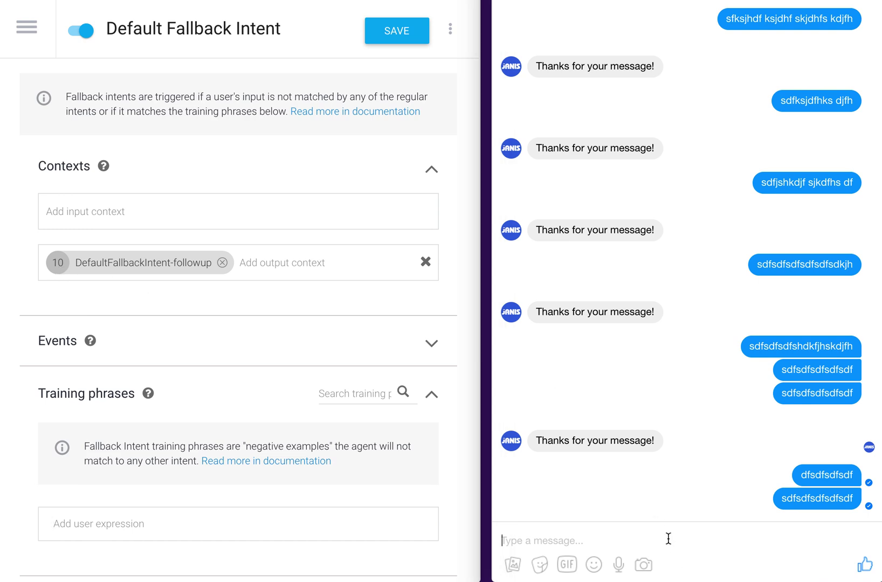
{"action": "type", "text": "sdfsdfsdf"}
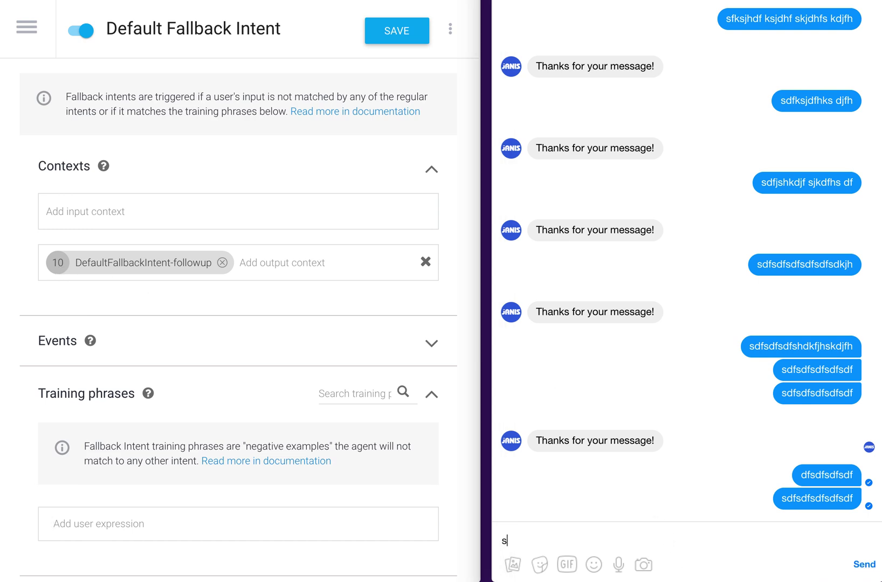
{"action": "key", "text": "Return"}
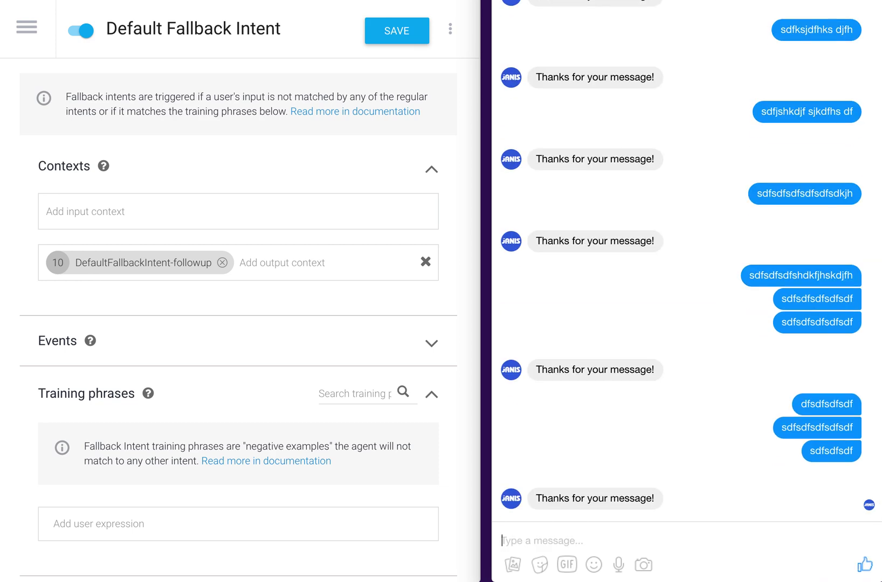
Send the bot eleven more unmatched messages in a row, using variations of "sdfsdfsdfsdf", "sdfsdfsdfsdfsdf" and "sdfsdfsdf".
{"action": "type", "text": "sdfsdfsdfsdf"}
{"action": "key", "text": "Return"}
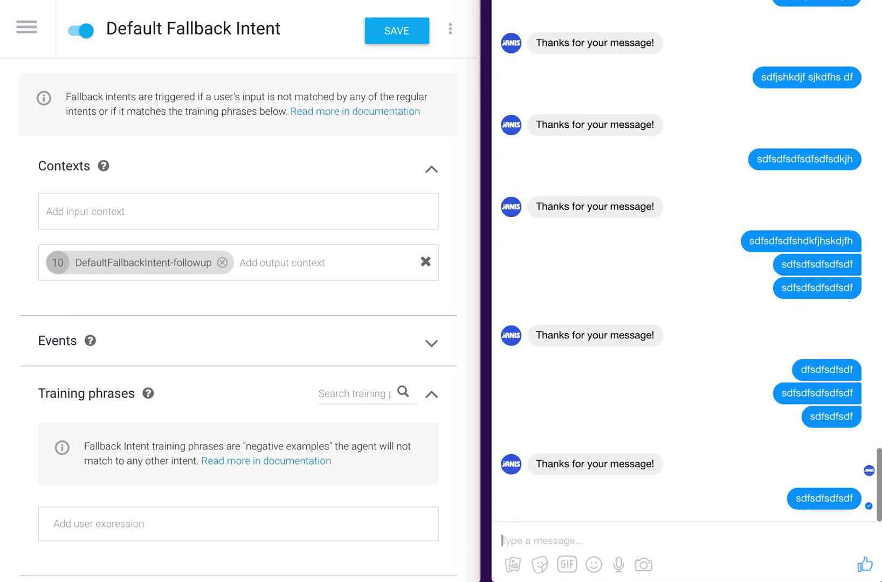
{"action": "type", "text": "sdfsdfsdfsdf"}
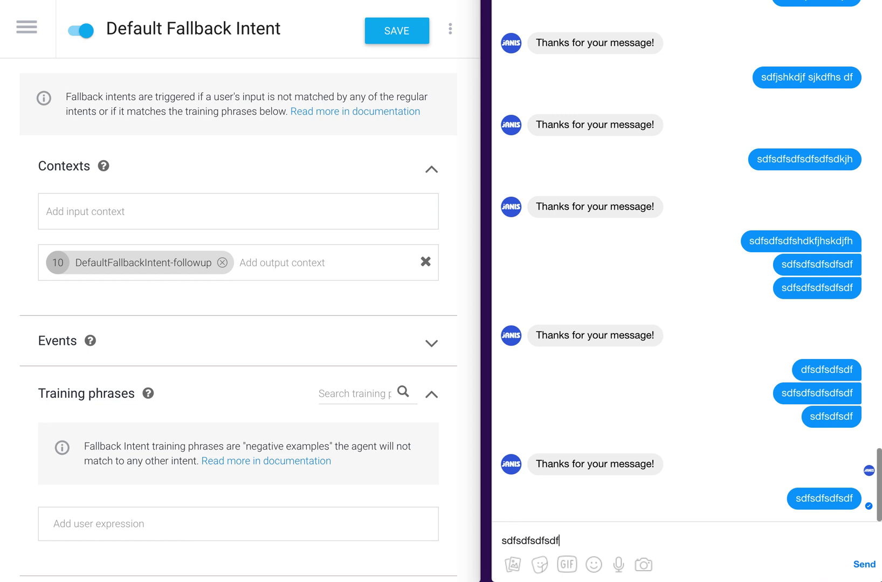
{"action": "key", "text": "Return"}
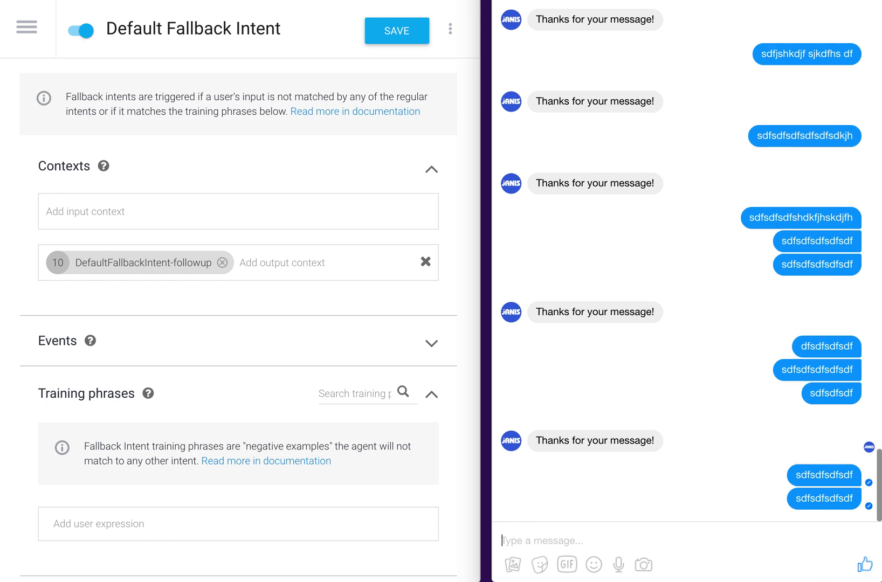
{"action": "type", "text": "sdfsdfsdfsdf"}
{"action": "key", "text": "Return"}
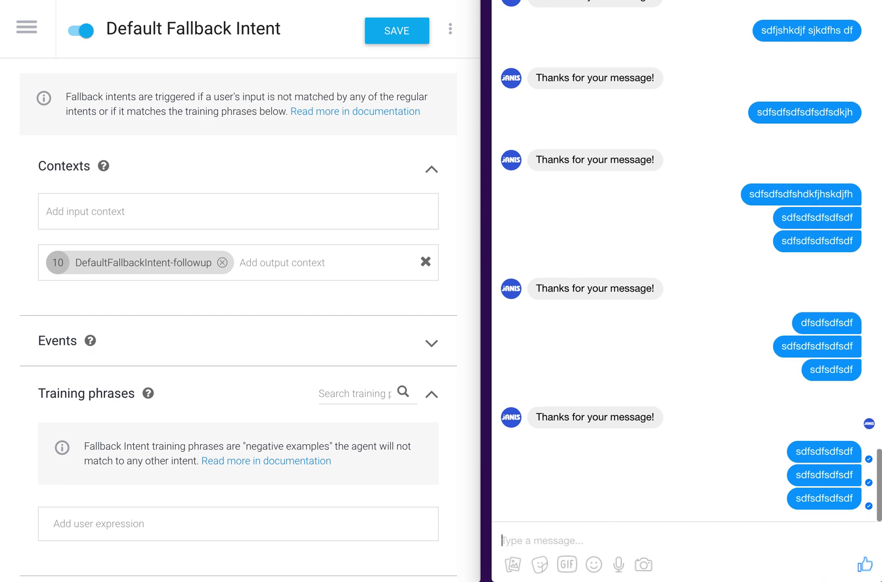
{"action": "type", "text": "sdfsdfsdfsdfsdf"}
{"action": "key", "text": "Return"}
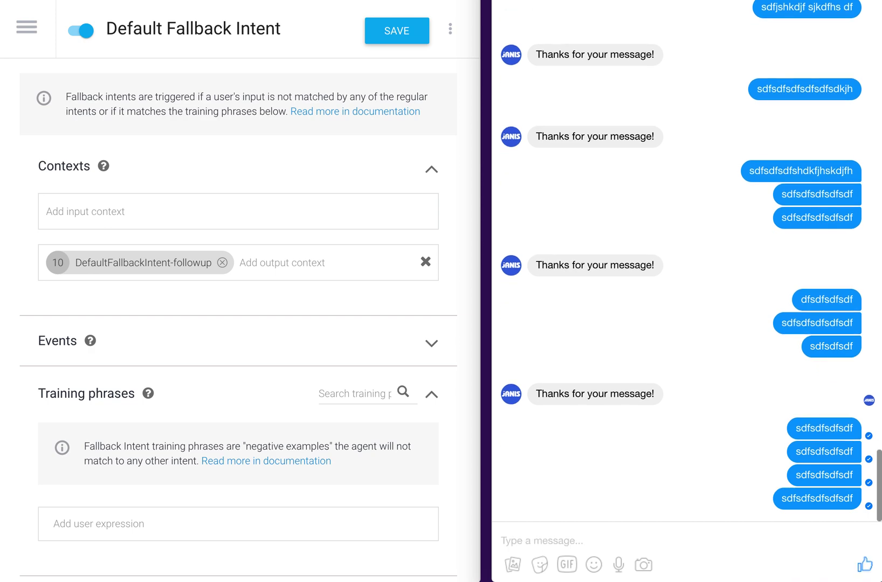
{"action": "type", "text": "sdfsdfsdfsdf"}
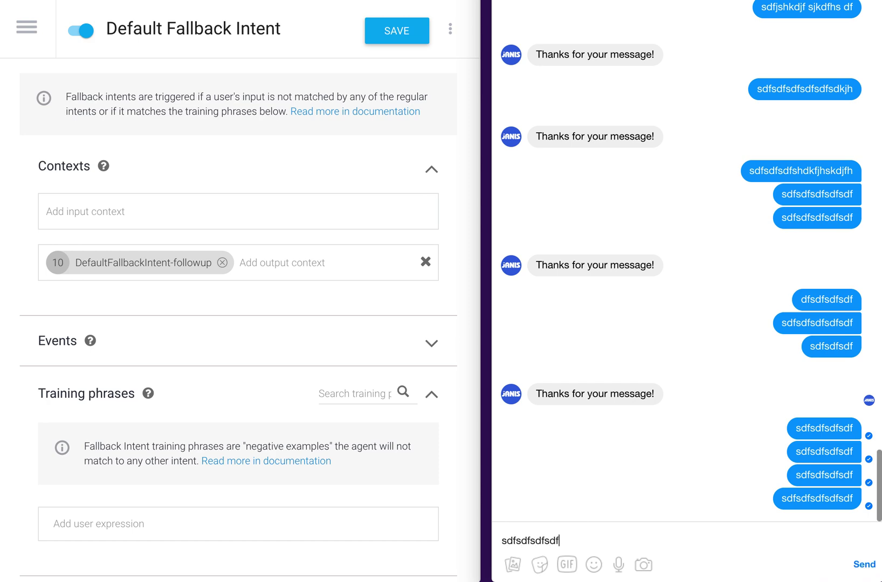
{"action": "key", "text": "Return"}
{"action": "type", "text": "sdfsdfsdfsdf"}
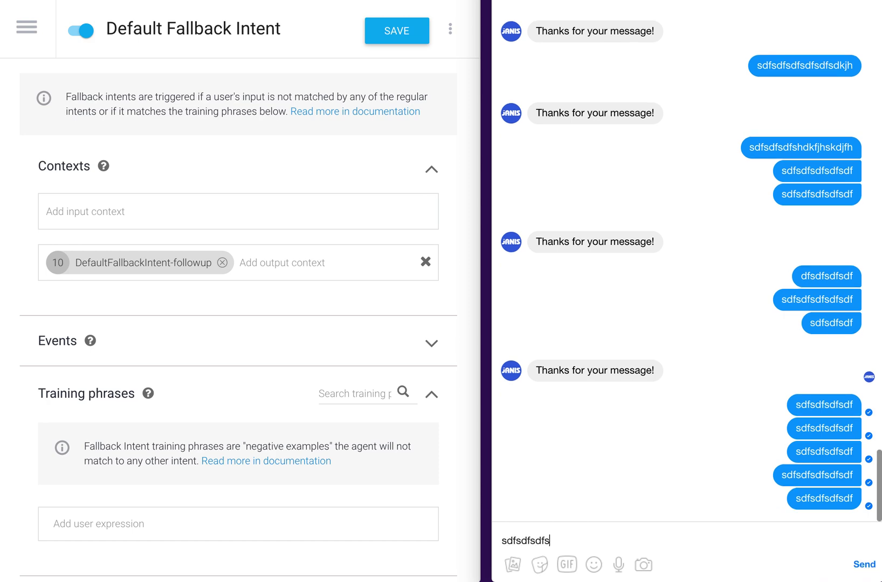
{"action": "key", "text": "Return"}
{"action": "type", "text": "sdfsdfsdf"}
{"action": "key", "text": "Return"}
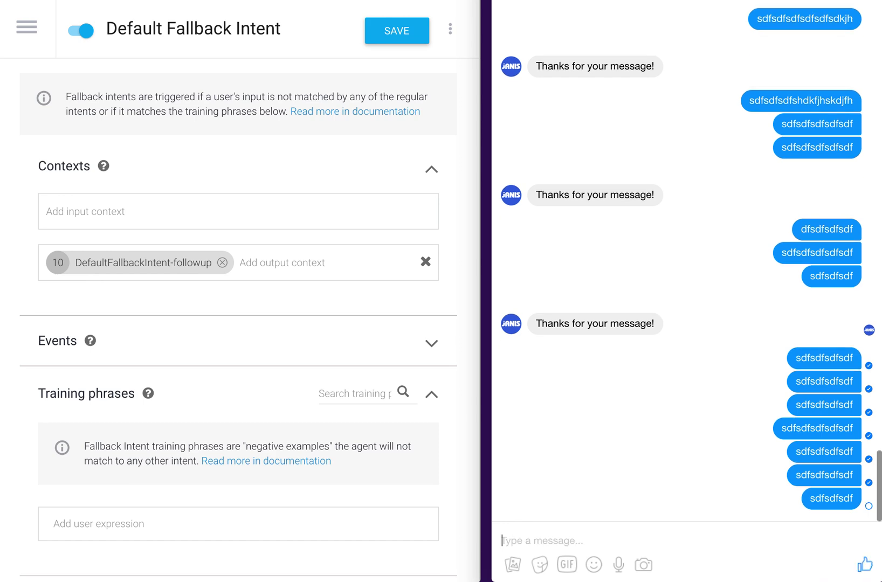
{"action": "type", "text": "sdfsdfsdfsdfsdf"}
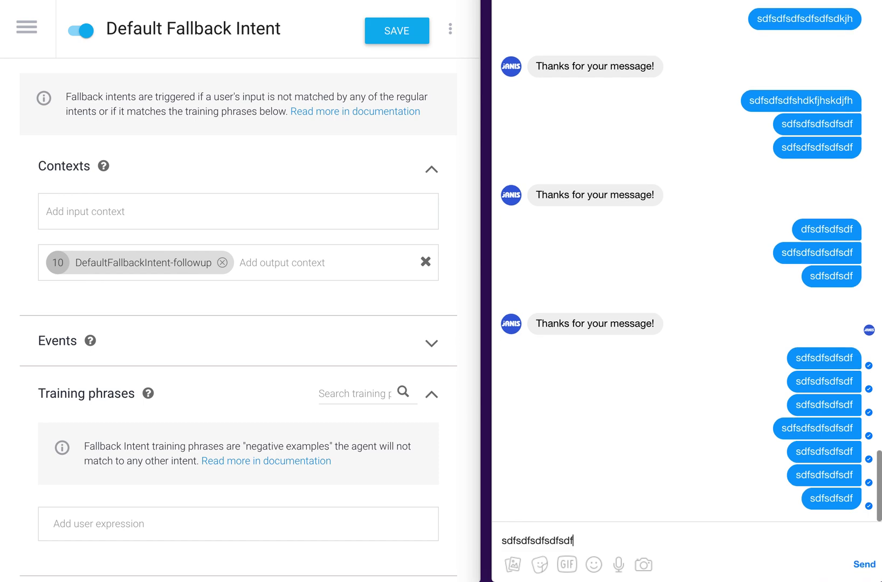
{"action": "key", "text": "Return"}
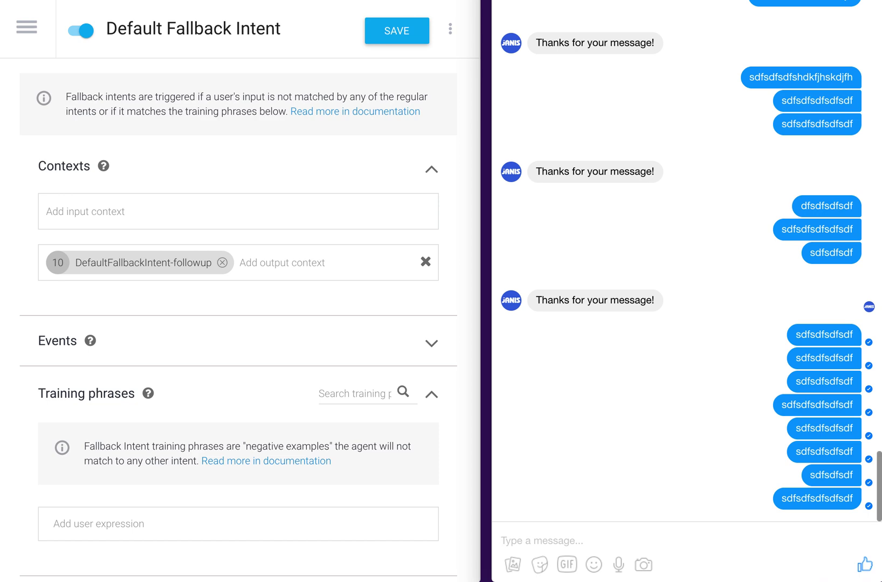
{"action": "type", "text": "sdfsdfsdfsdf"}
{"action": "key", "text": "Return"}
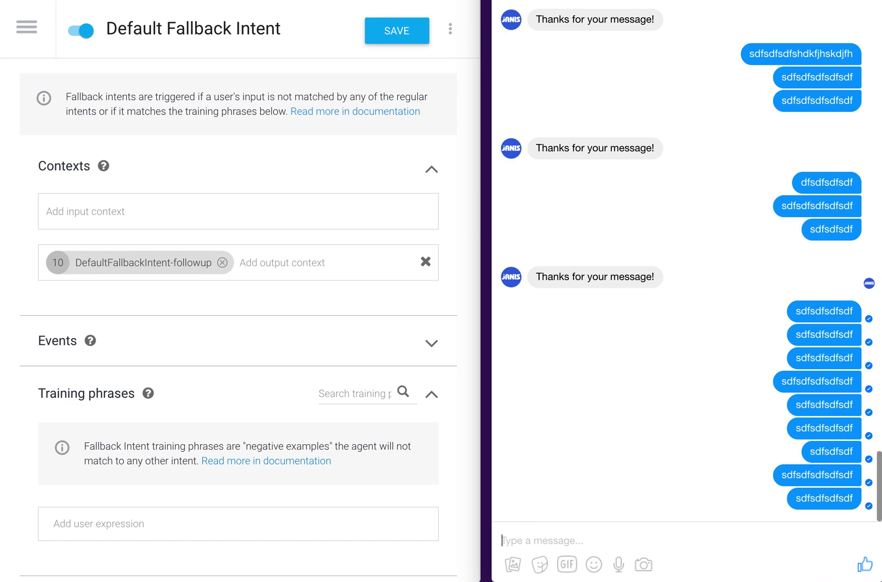
{"action": "type", "text": "sdfsdfsdfsdf"}
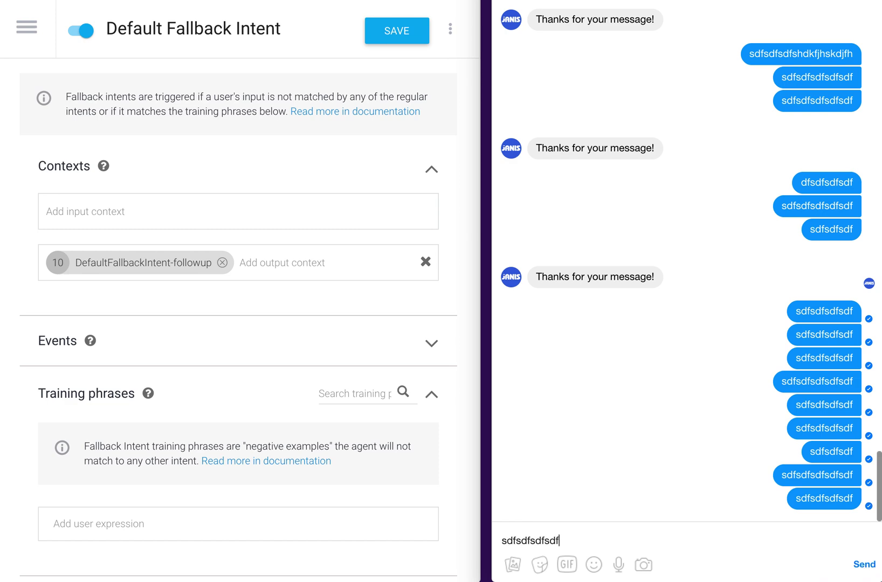
{"action": "key", "text": "Return"}
{"action": "type", "text": "sdfsdfsdf"}
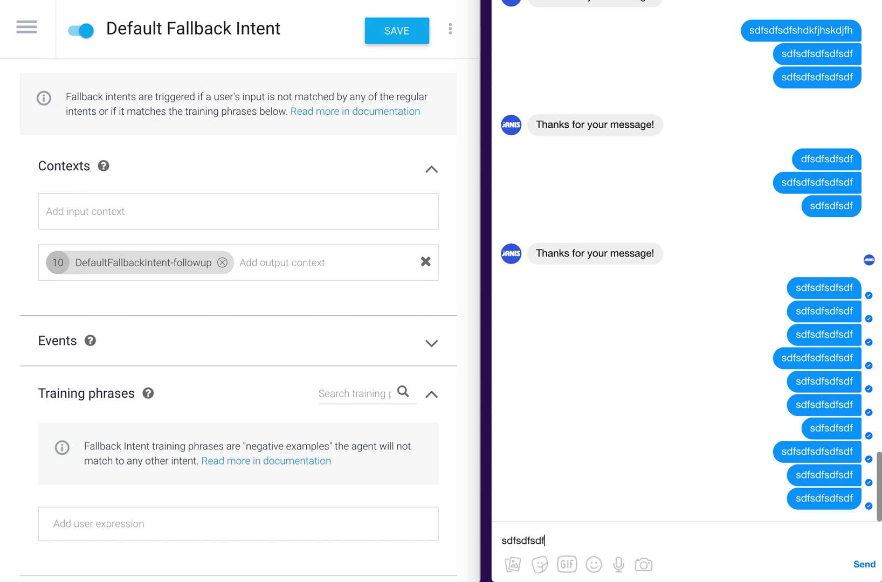
{"action": "key", "text": "Return"}
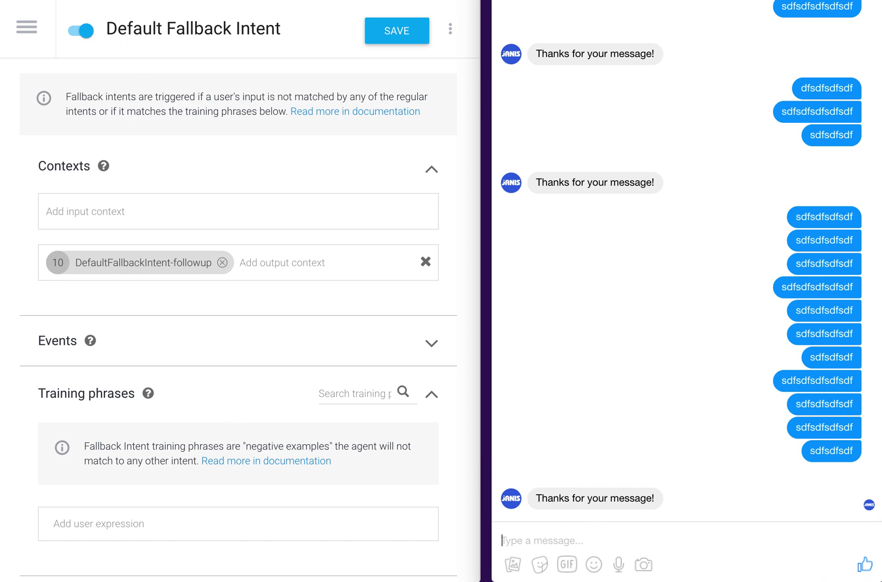
Add a fallback follow-up intent to Default Fallback Intent - fallback in the intents list.
{"action": "key", "text": "alt+Left"}
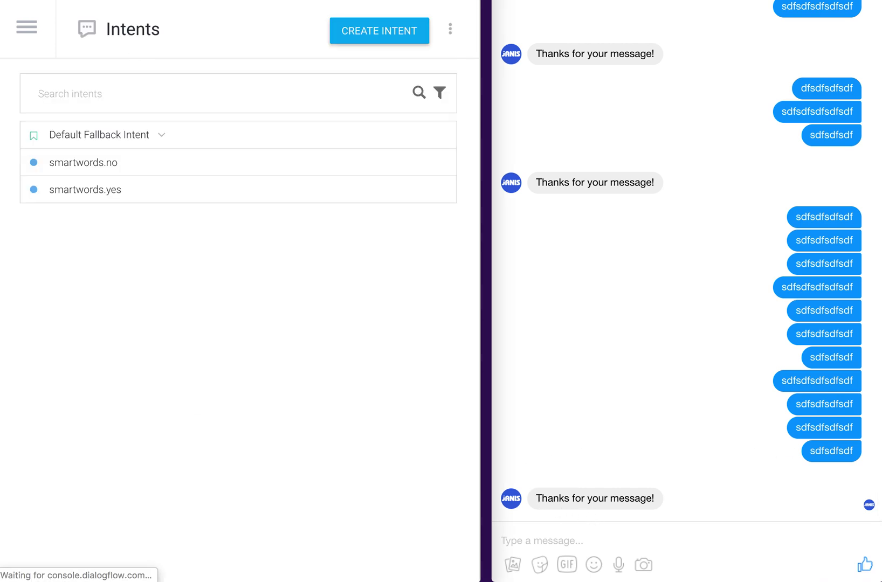
{"action": "left_click", "coordinate": [164, 138]}
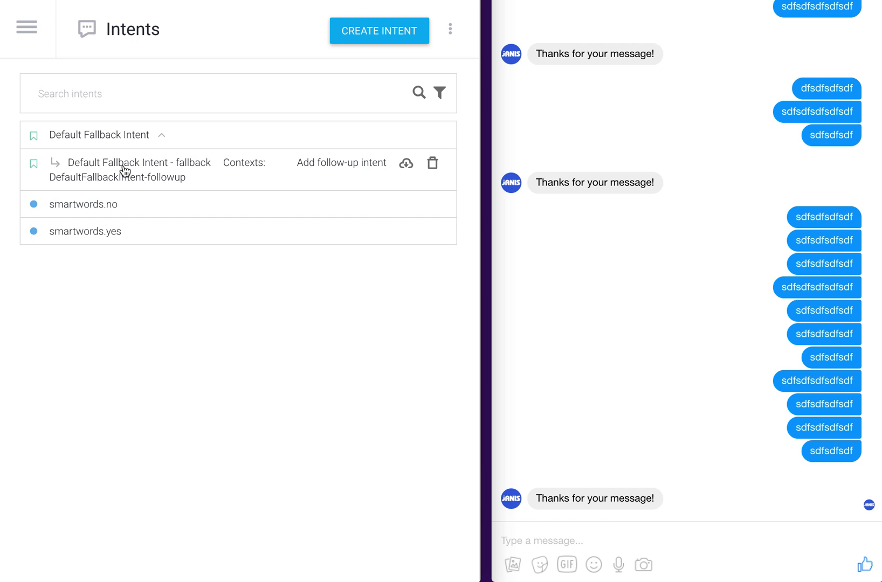
{"action": "left_click", "coordinate": [341, 171]}
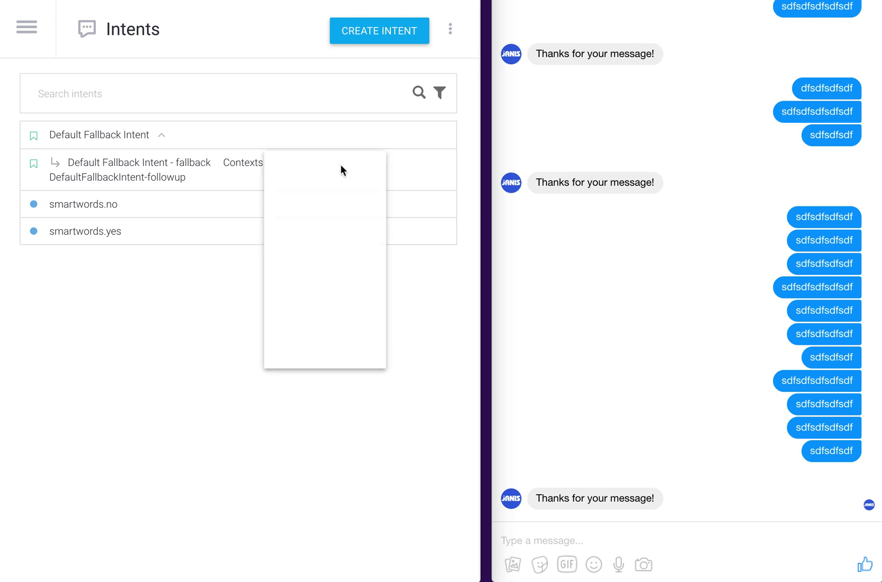
{"action": "left_click", "coordinate": [318, 208]}
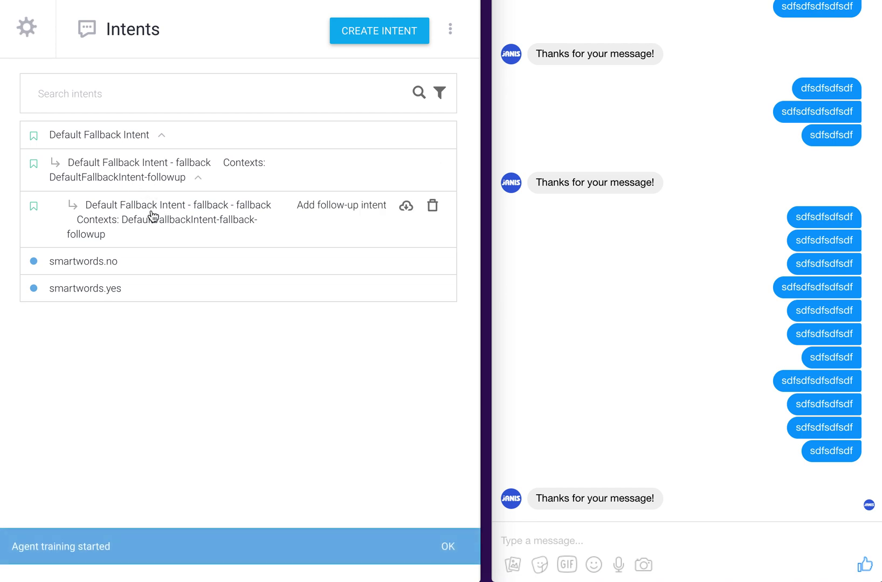
In Default Fallback Intent - fallback, set the DefaultFallbackIntent-fallback-followup output context lifespan to 10 and save the intent.
{"action": "left_click", "coordinate": [115, 172]}
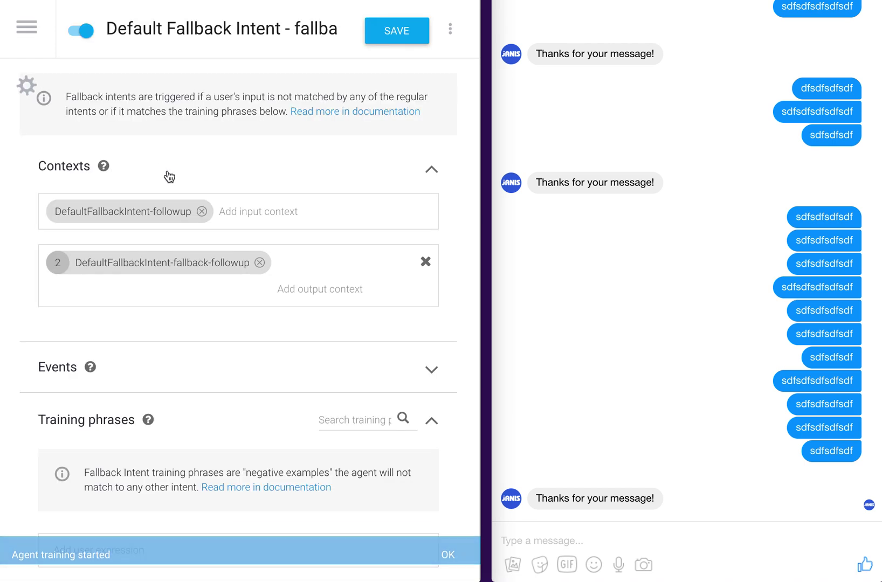
{"action": "double_click", "coordinate": [58, 263]}
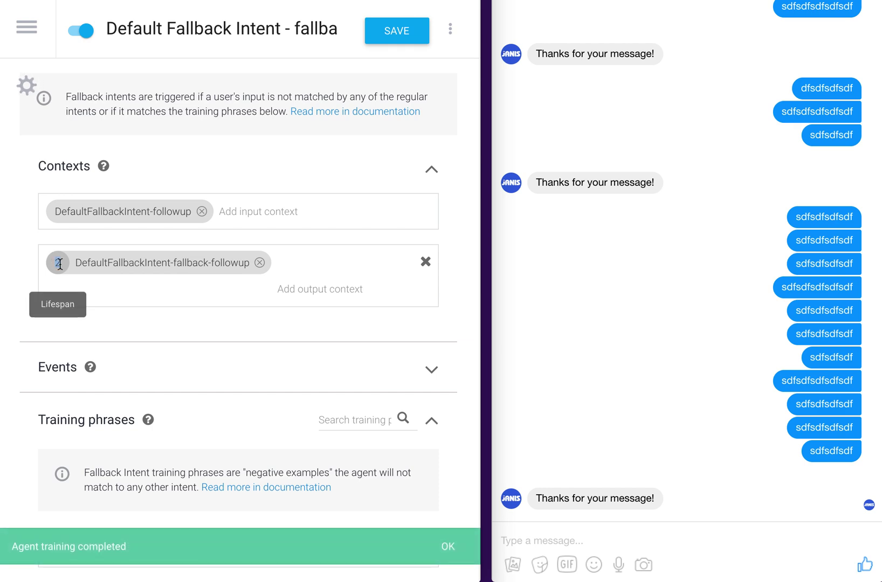
{"action": "type", "text": "10"}
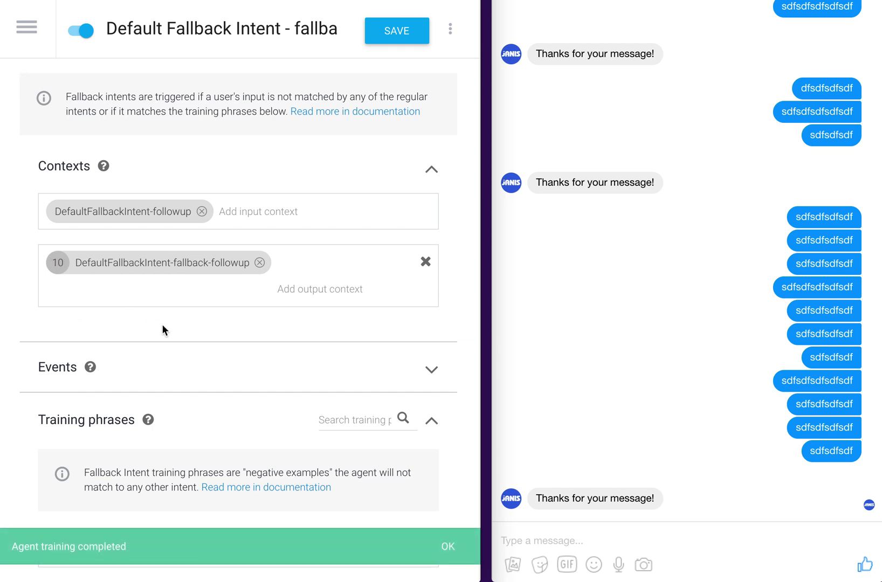
{"action": "left_click", "coordinate": [397, 40]}
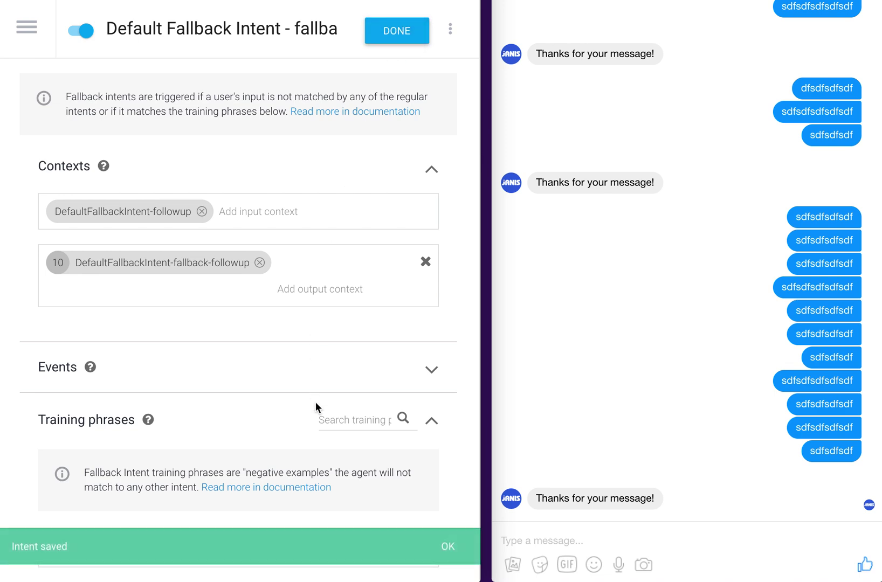
{"action": "scroll", "coordinate": [315, 401], "scroll_direction": "down", "scroll_amount": 9}
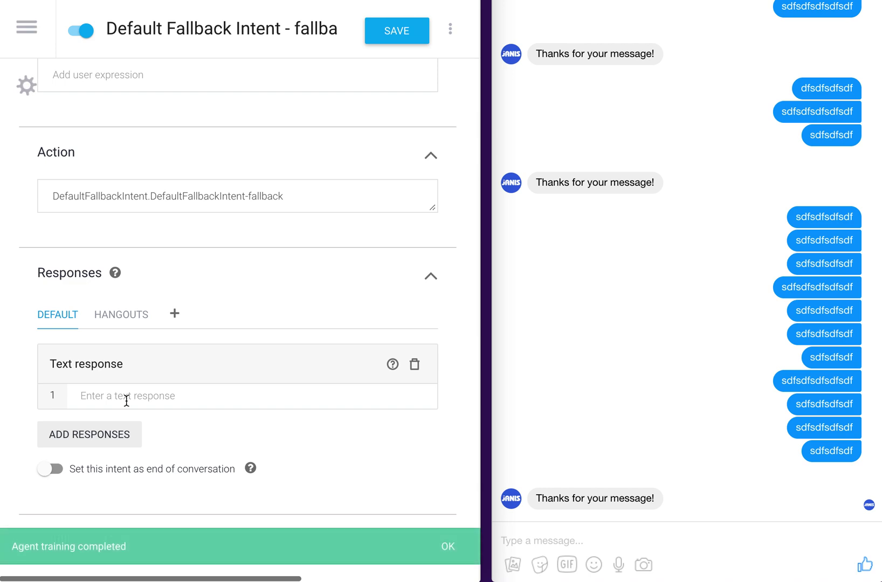
Save the follow-up intent and expand the Default Fallback Intent tree down to its second-level fallback.
{"action": "left_click", "coordinate": [396, 38]}
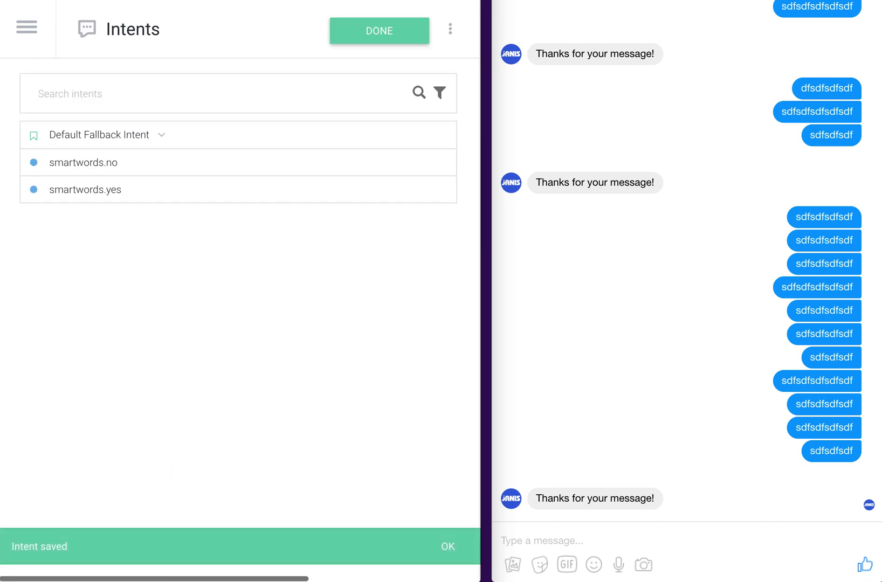
{"action": "left_click", "coordinate": [167, 136]}
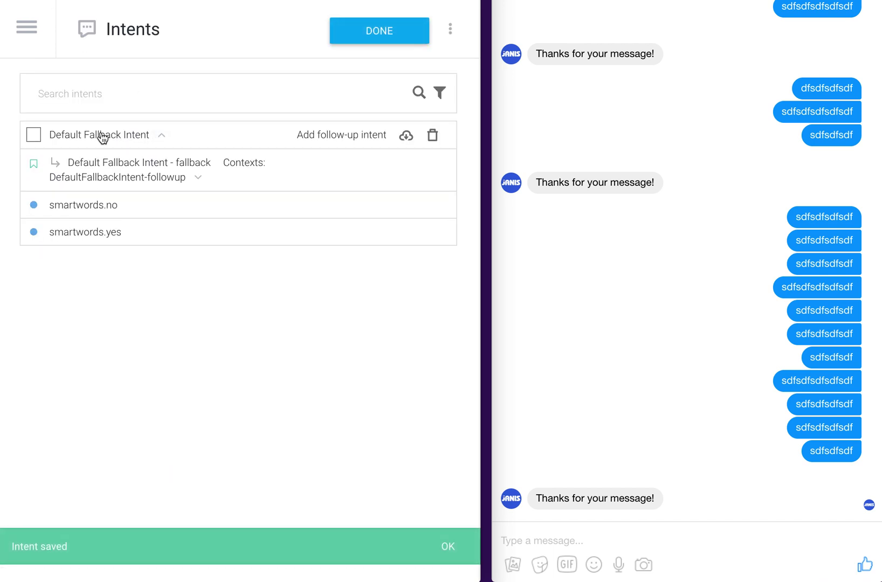
{"action": "left_click", "coordinate": [197, 178]}
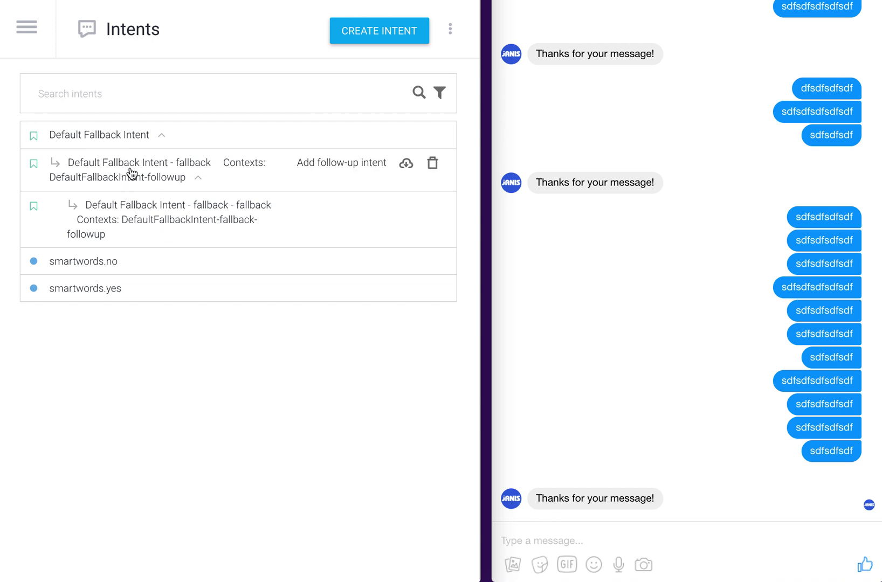
Send the bot two unmatched messages, "sfsdfsdfsdf" and "sdfsdfsdfsdf".
{"action": "left_click", "coordinate": [701, 543]}
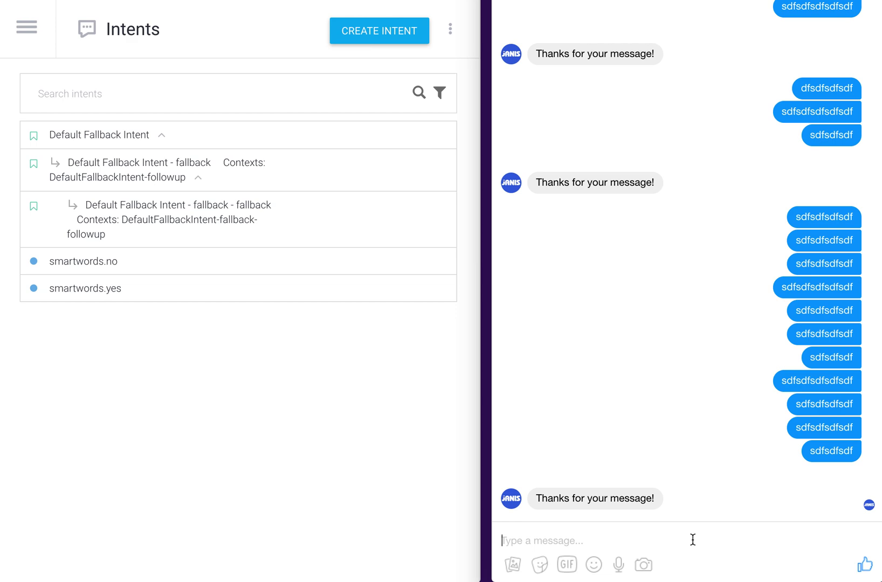
{"action": "type", "text": "sfsdfsdfsdf"}
{"action": "key", "text": "Return"}
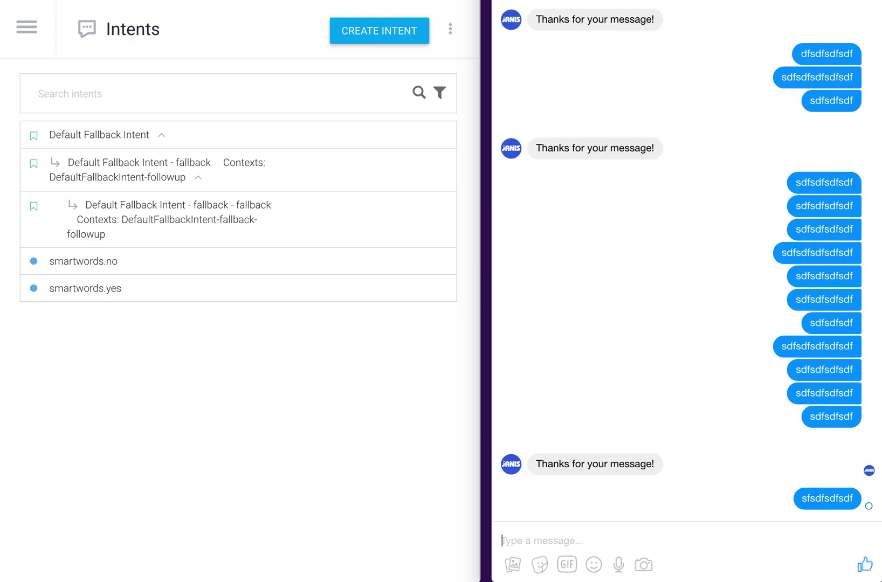
{"action": "type", "text": "sdfsdfsdfsdf"}
{"action": "key", "text": "Return"}
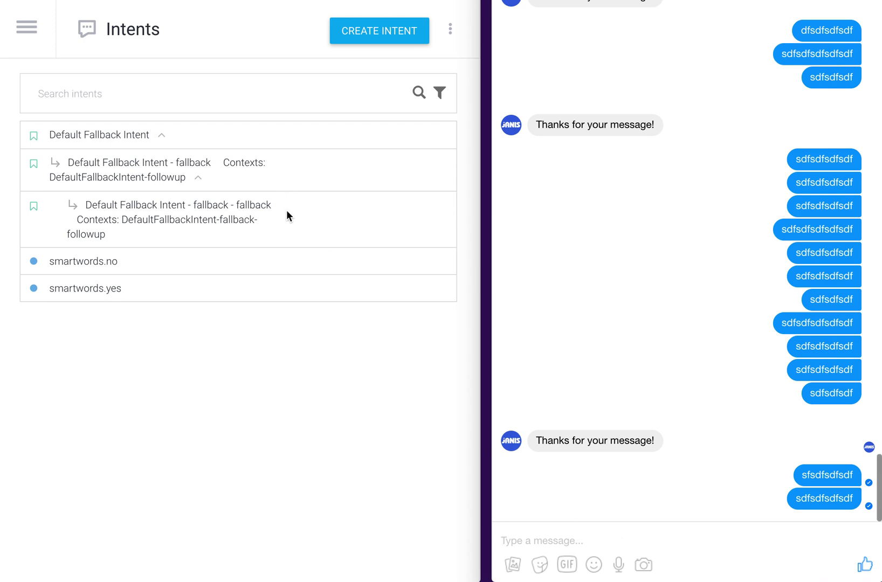
Delete both follow-up intents under Default Fallback Intent, starting with the nested Default Fallback Intent - fallback - fallback.
{"action": "mouse_move", "coordinate": [323, 222]}
{"action": "left_click", "coordinate": [431, 210]}
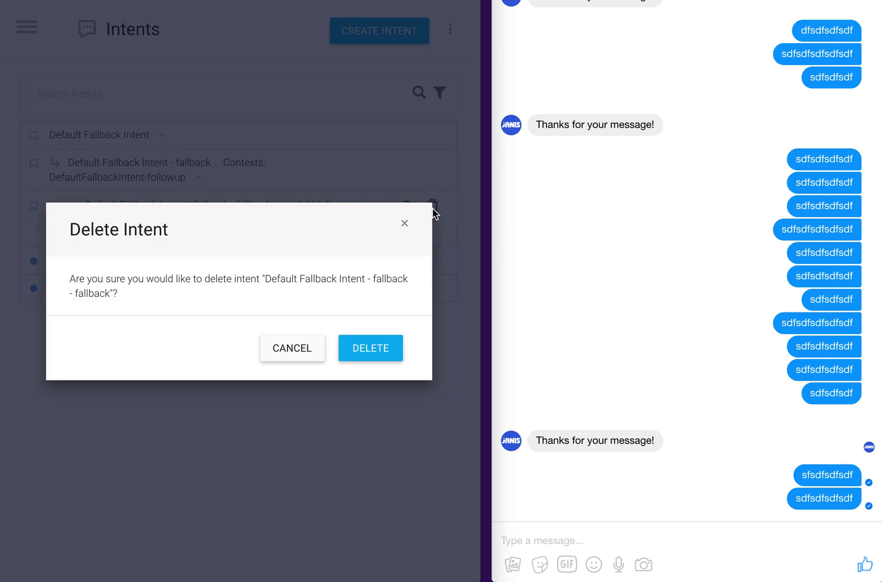
{"action": "left_click", "coordinate": [372, 349]}
{"action": "left_click", "coordinate": [432, 165]}
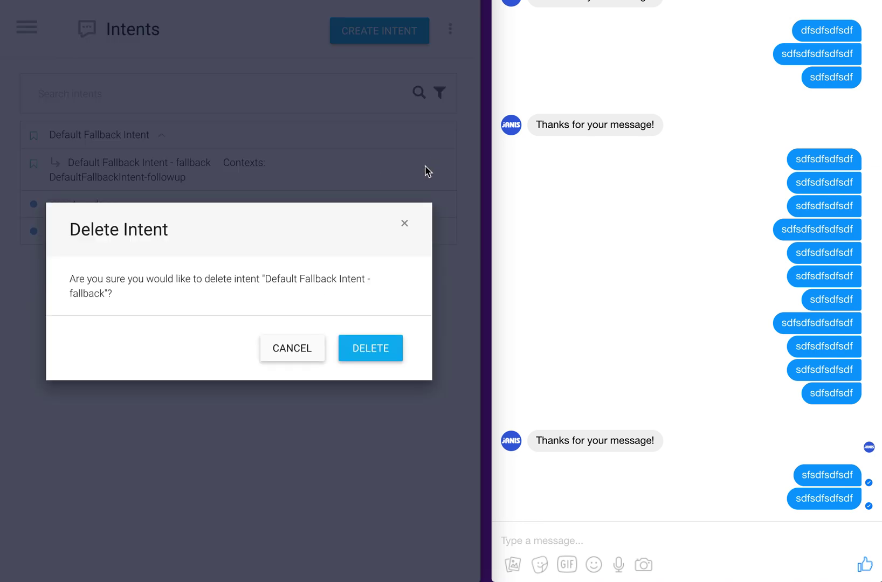
{"action": "left_click", "coordinate": [372, 350]}
{"action": "mouse_move", "coordinate": [109, 139]}
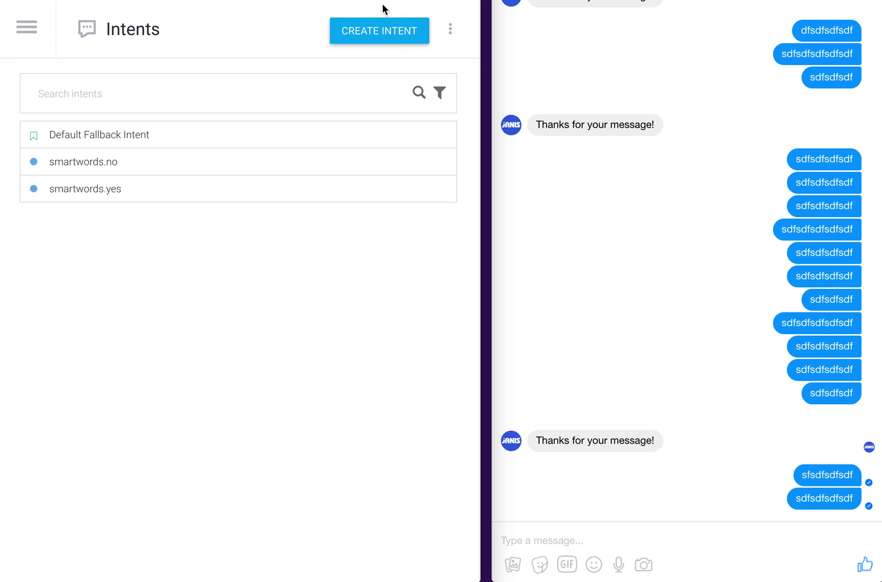
Compose an unmatched test message to the bot, replace its text with "sdfsdfsdfsdfsdfsdf" and send it.
{"action": "left_click", "coordinate": [702, 540]}
{"action": "type", "text": "sdfsdfsdfsdf"}
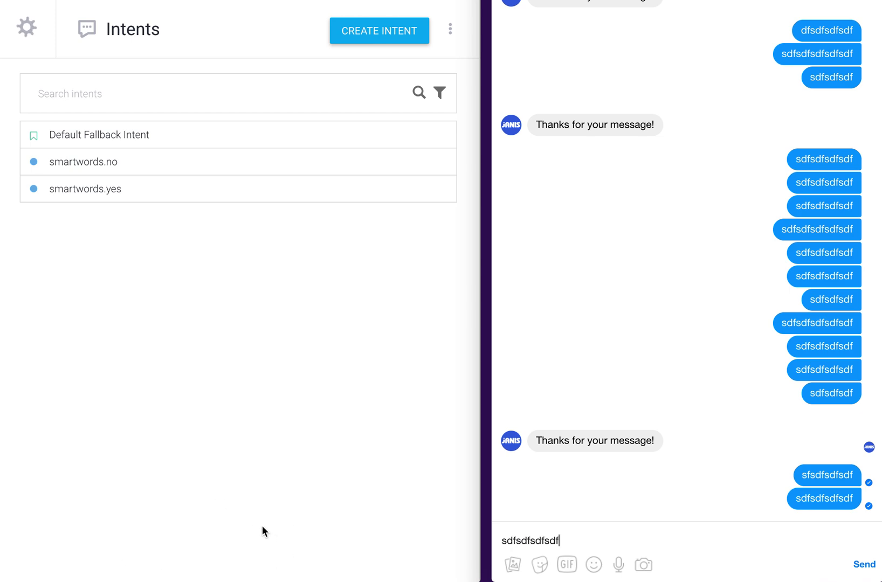
{"action": "double_click", "coordinate": [558, 540]}
{"action": "type", "text": "sdfsdfsdfsdfsdfsdf"}
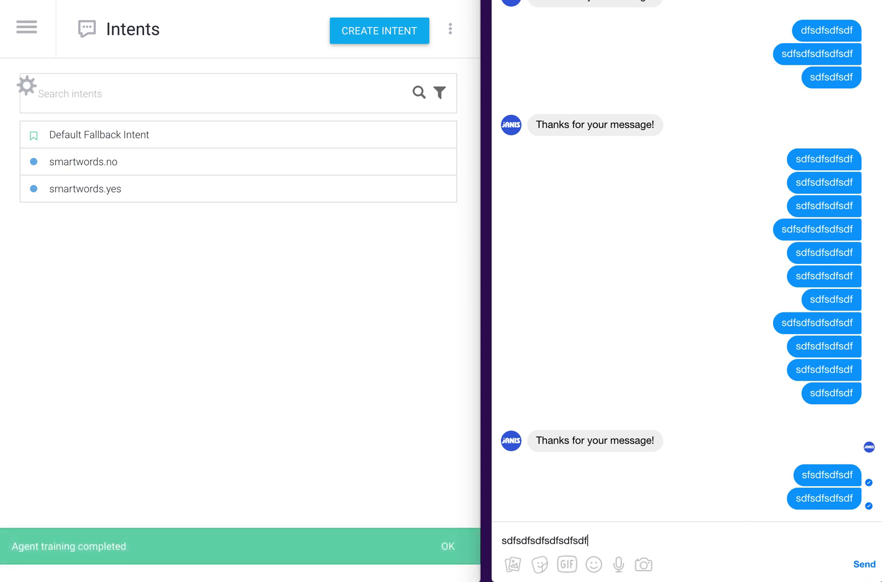
{"action": "key", "text": "Return"}
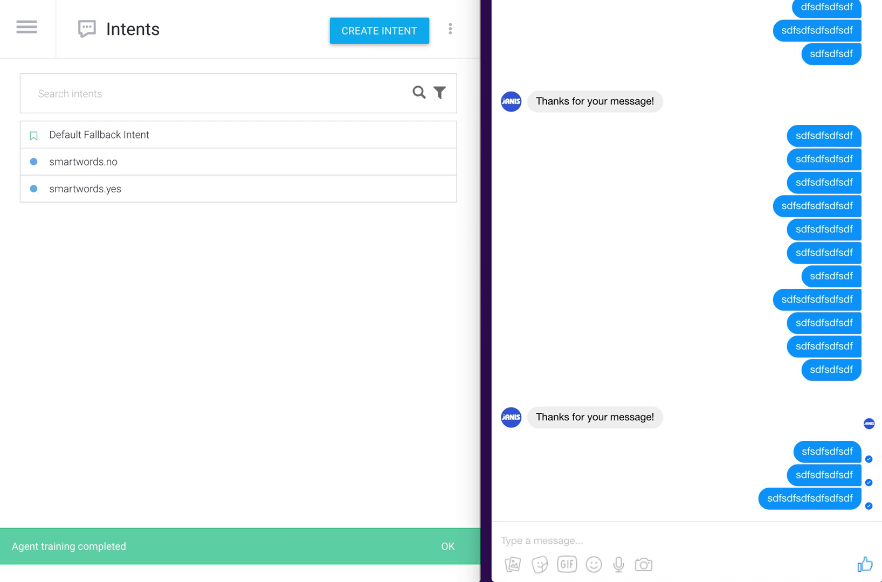
Send the bot the unmatched message "sdfsdfsdfsdf" twice more.
{"action": "type", "text": "sdfsdfsdfsd"}
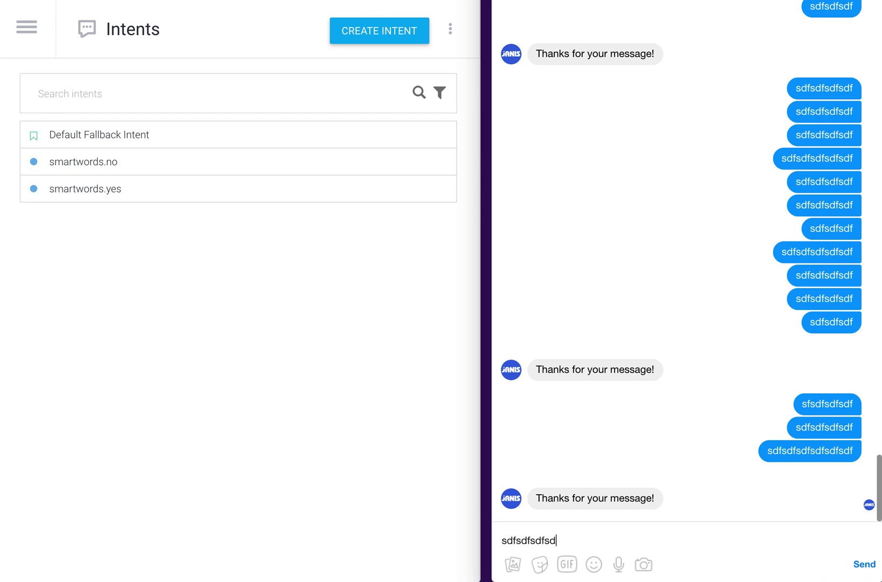
{"action": "type", "text": "f"}
{"action": "key", "text": "Return"}
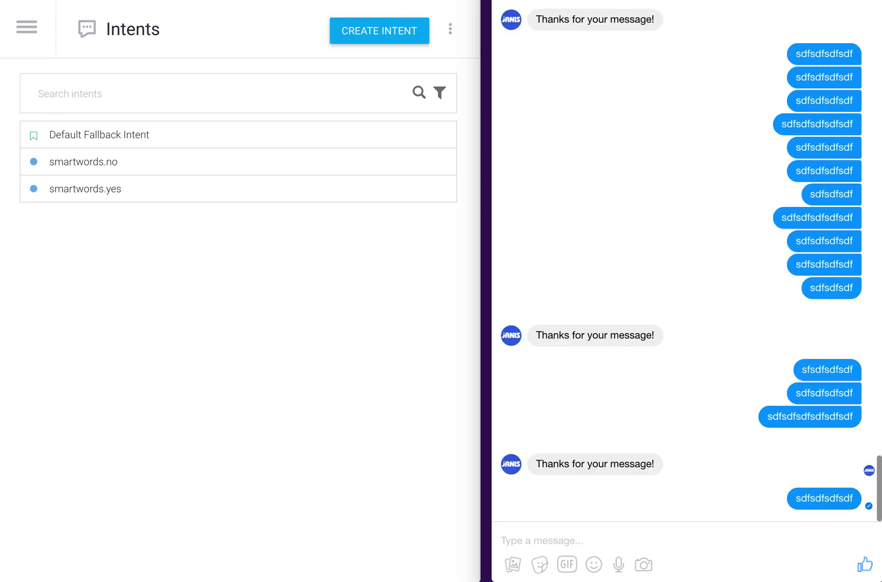
{"action": "type", "text": "sdfsdfsdfsdf"}
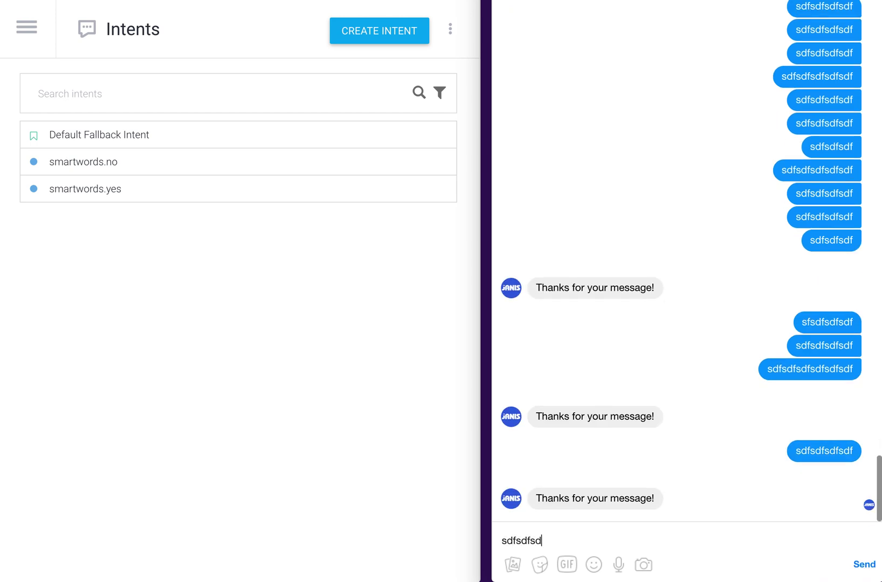
{"action": "key", "text": "Return"}
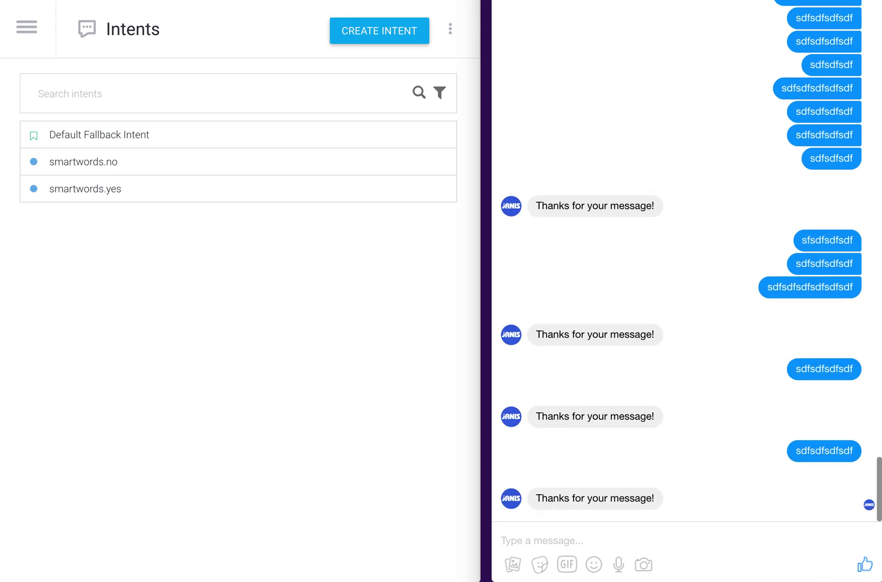
Open the Default Fallback Intent from the intents list.
{"action": "left_click", "coordinate": [182, 133]}
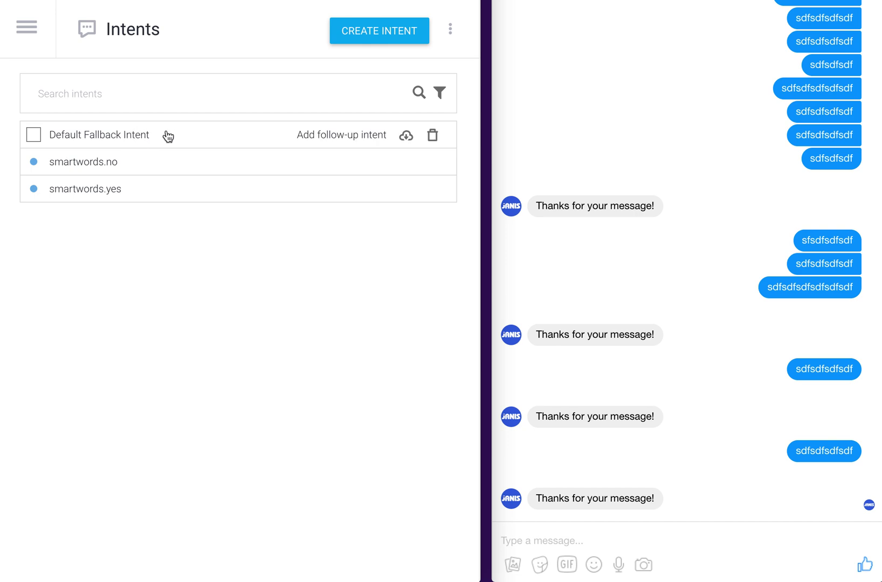